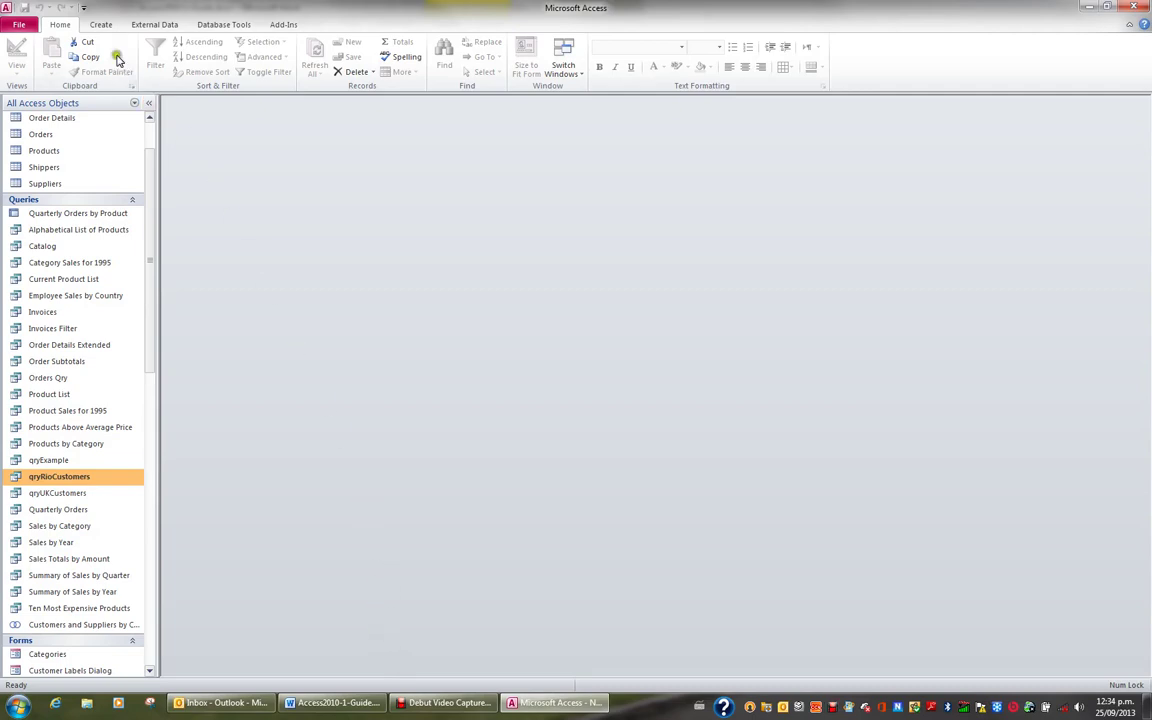
- Create a new query in Design view with the Products table added
left_click(101, 24)
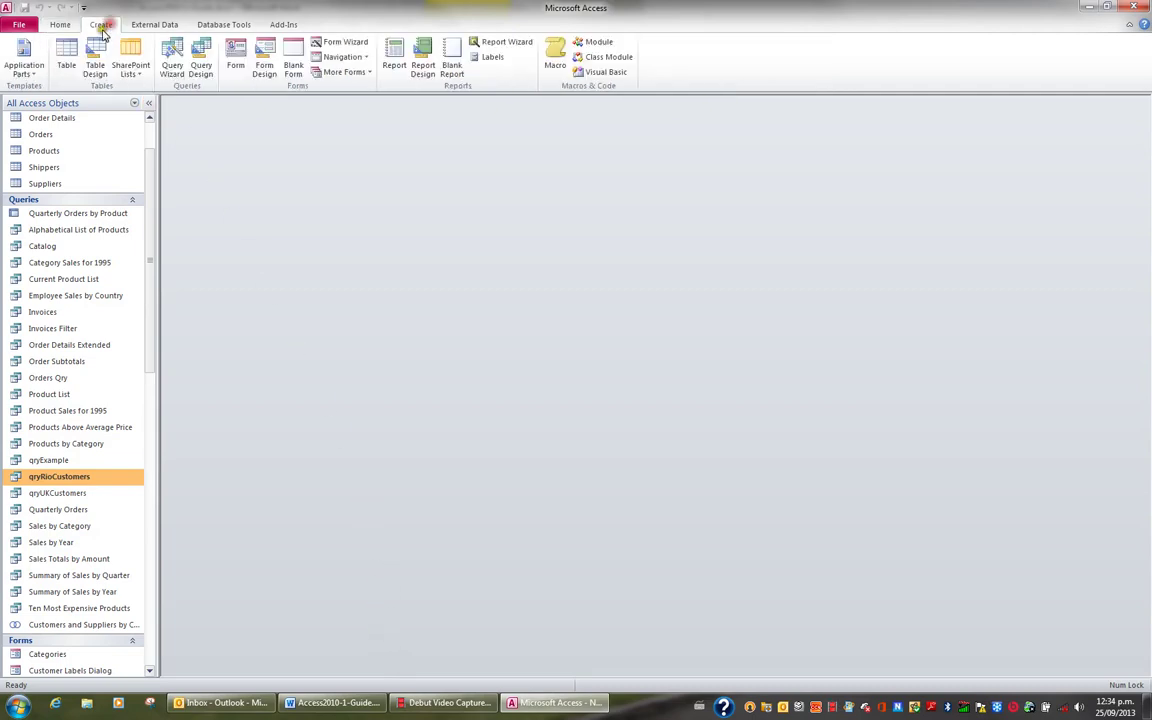
left_click(201, 70)
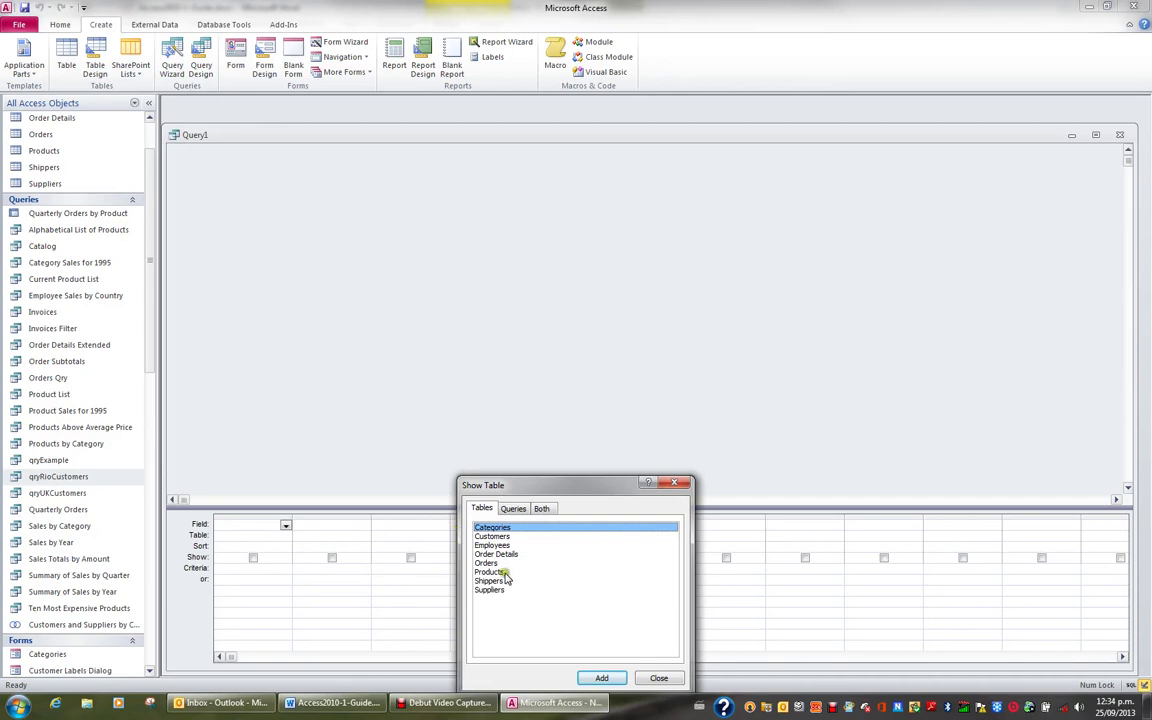
left_click(505, 572)
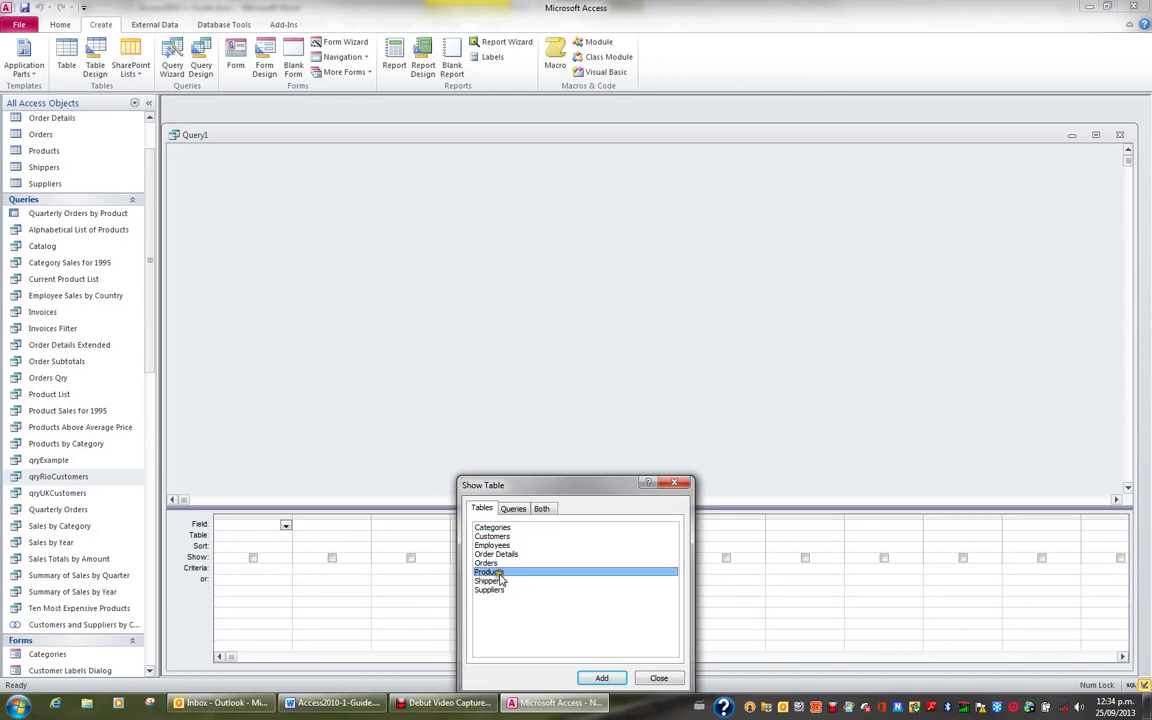
left_click(601, 678)
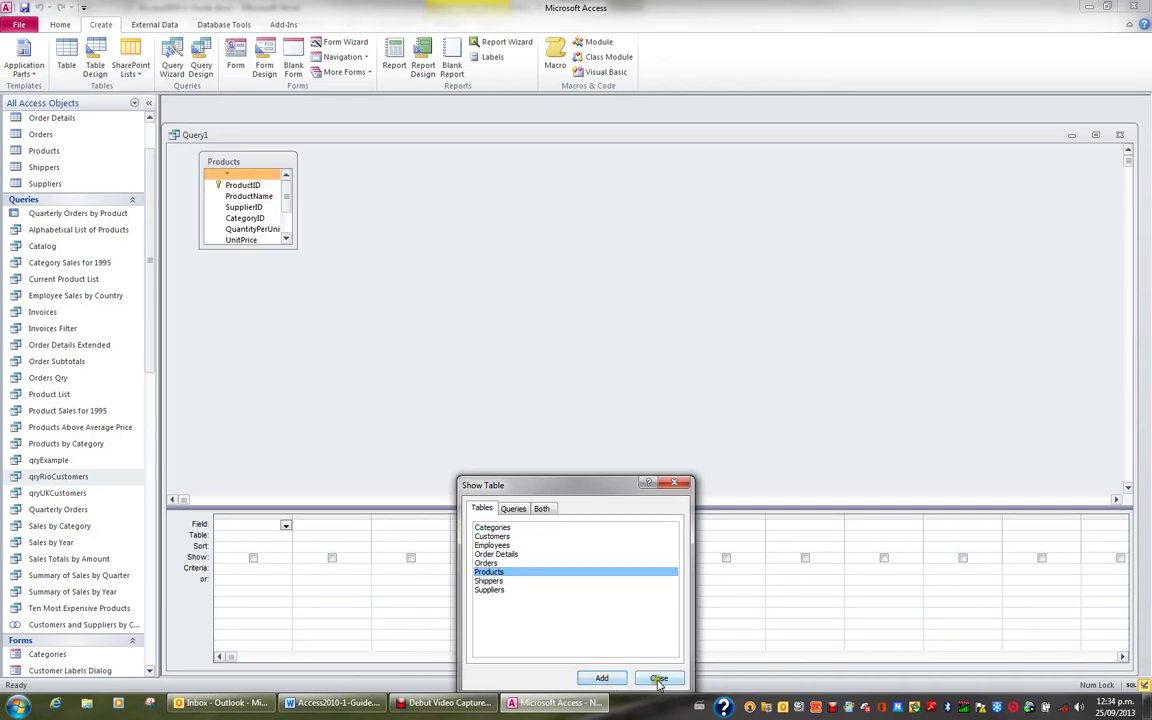
left_click(659, 679)
- Add the ProductName, QuantityPerUnit and UnitPrice fields to the design grid
left_click_drag(290, 245, 333, 384)
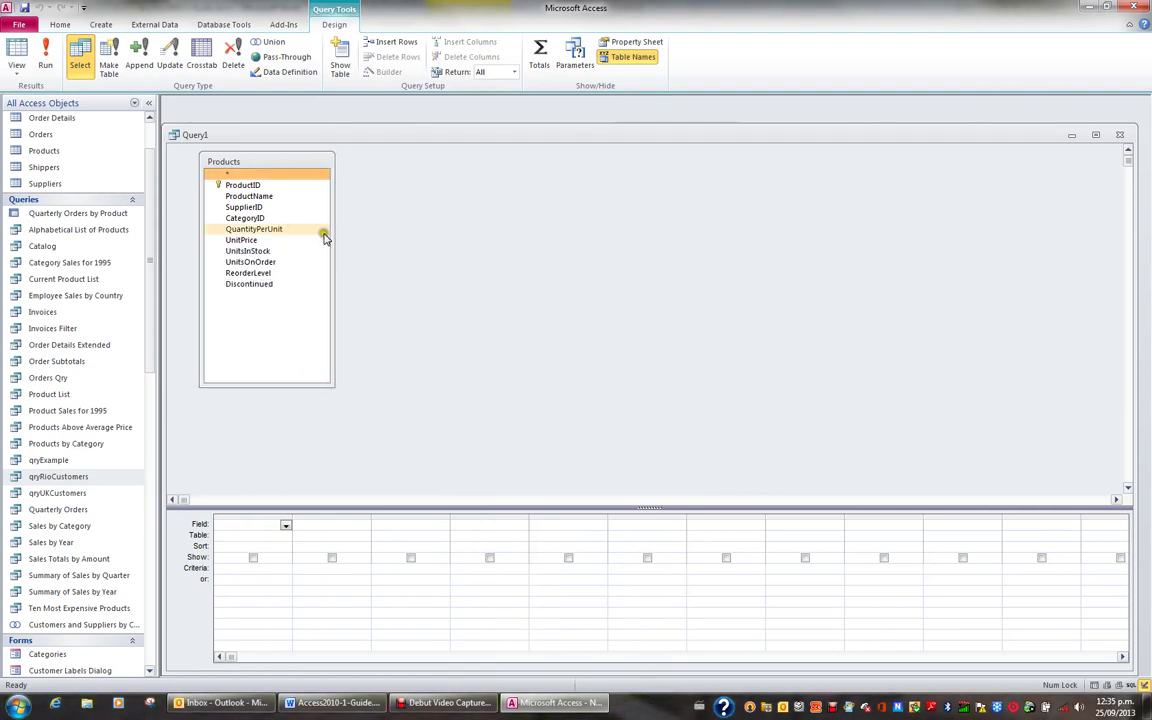
double_click(310, 197)
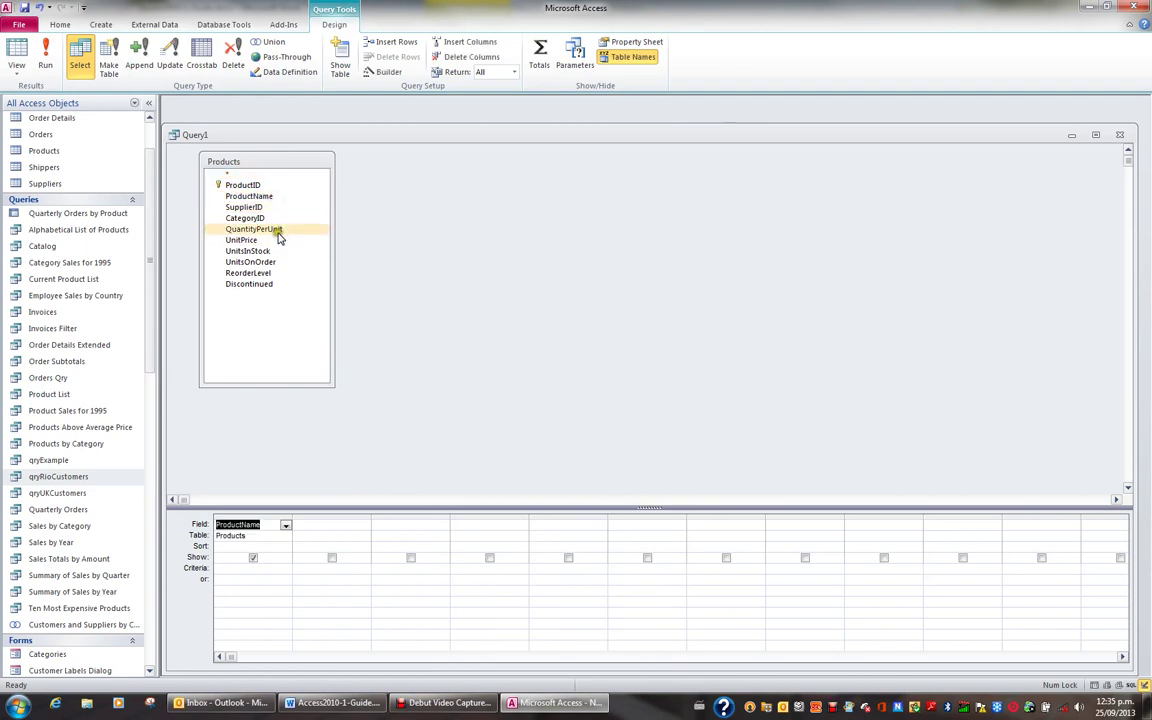
double_click(282, 231)
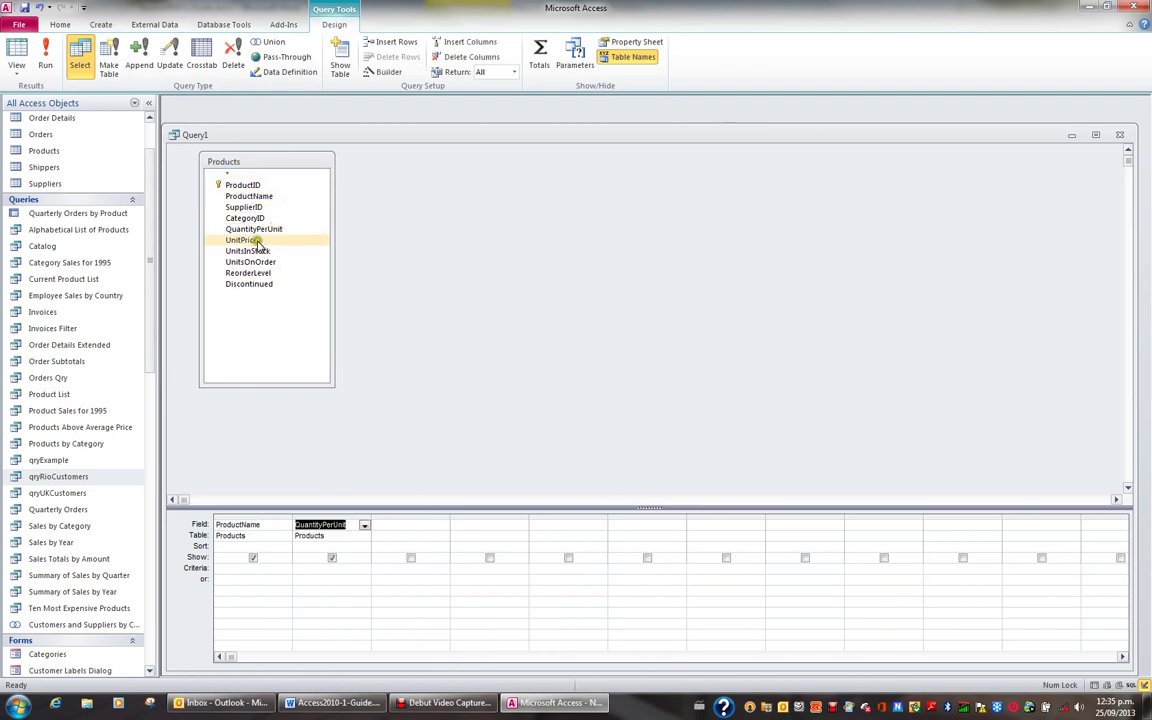
double_click(257, 241)
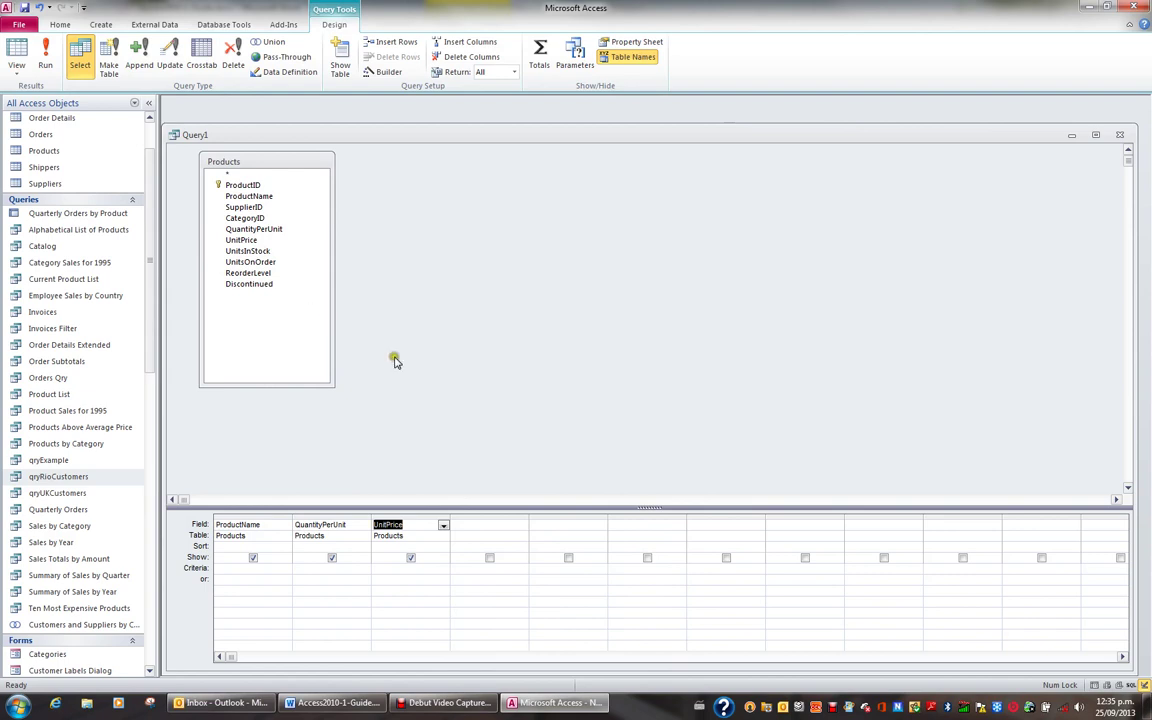
- Sort the ProductName column in ascending order
left_click(243, 547)
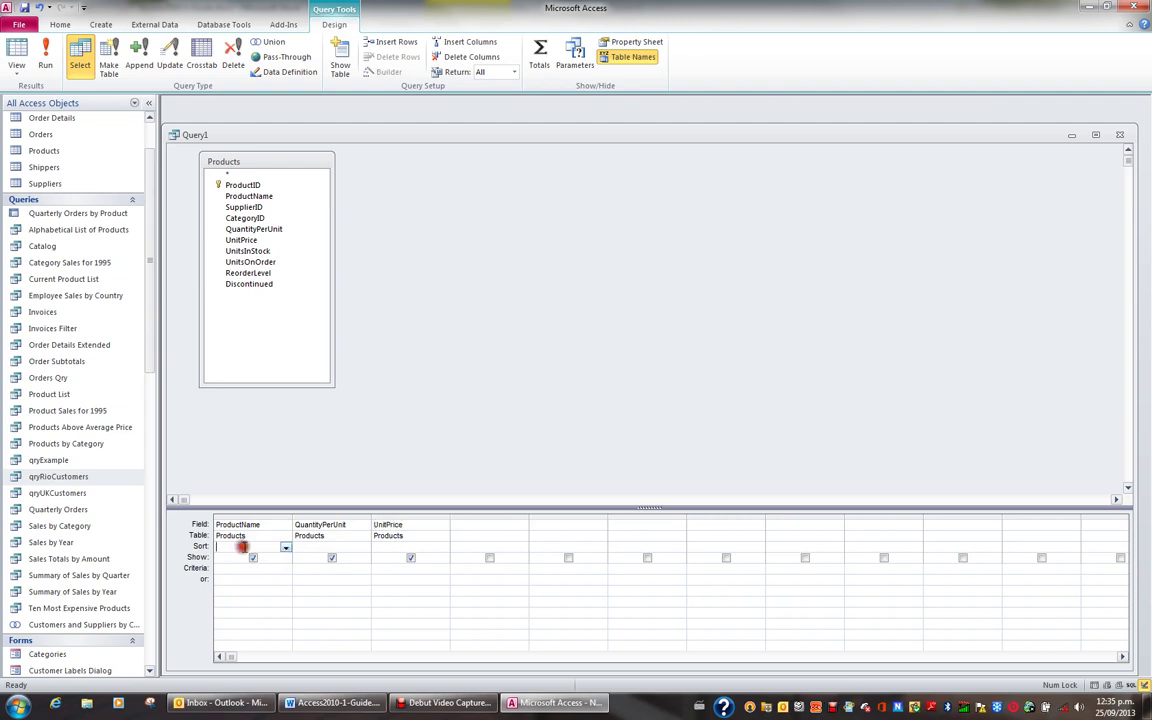
left_click(287, 547)
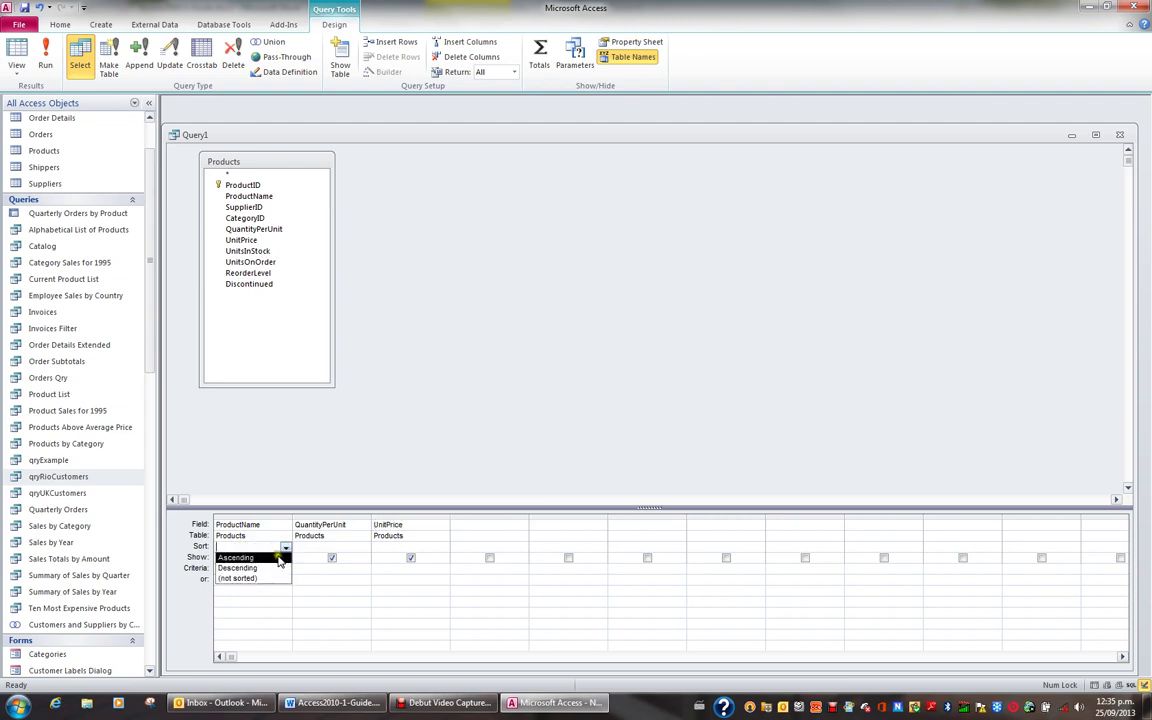
left_click(282, 557)
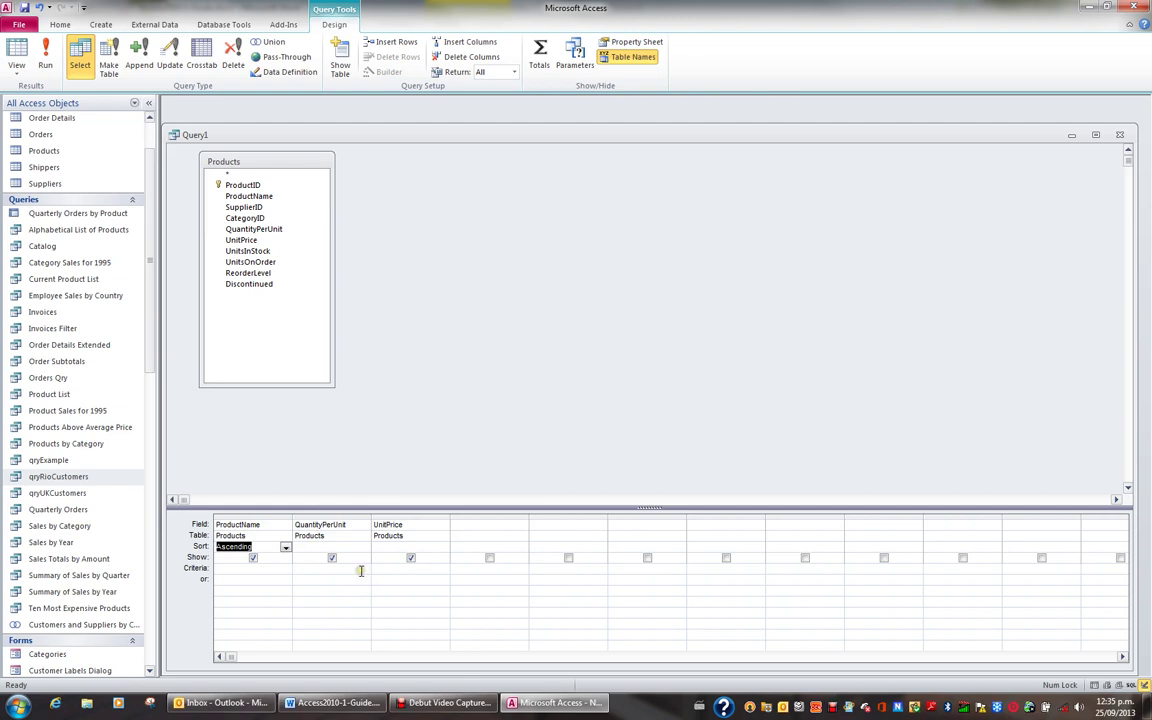
left_click(44, 62)
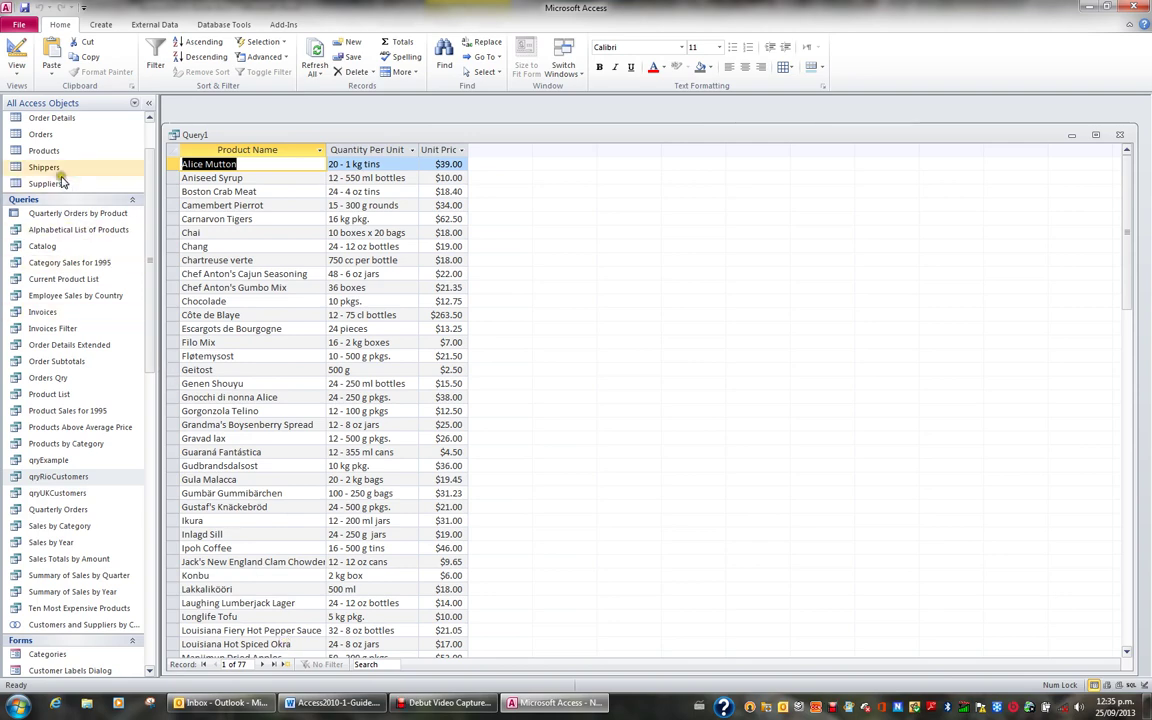
left_click(17, 60)
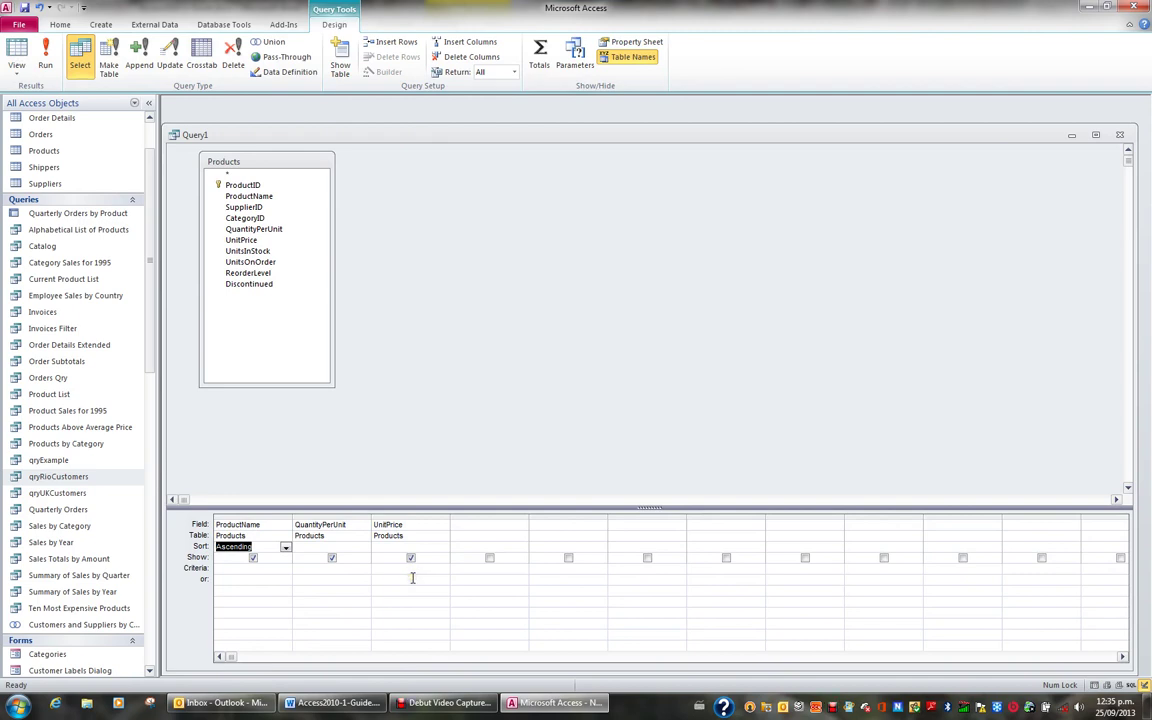
- Filter UnitPrice to 10 and run the query, which returns three $10.00 products
left_click(397, 569)
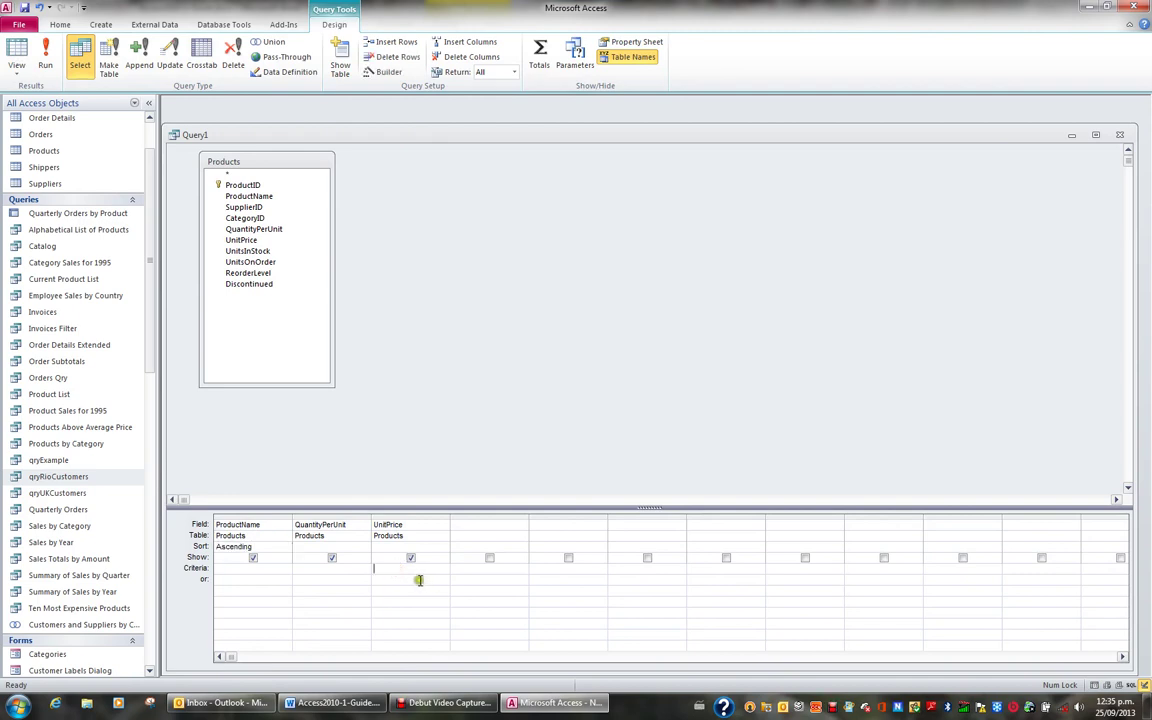
left_click(419, 580)
left_click(16, 58)
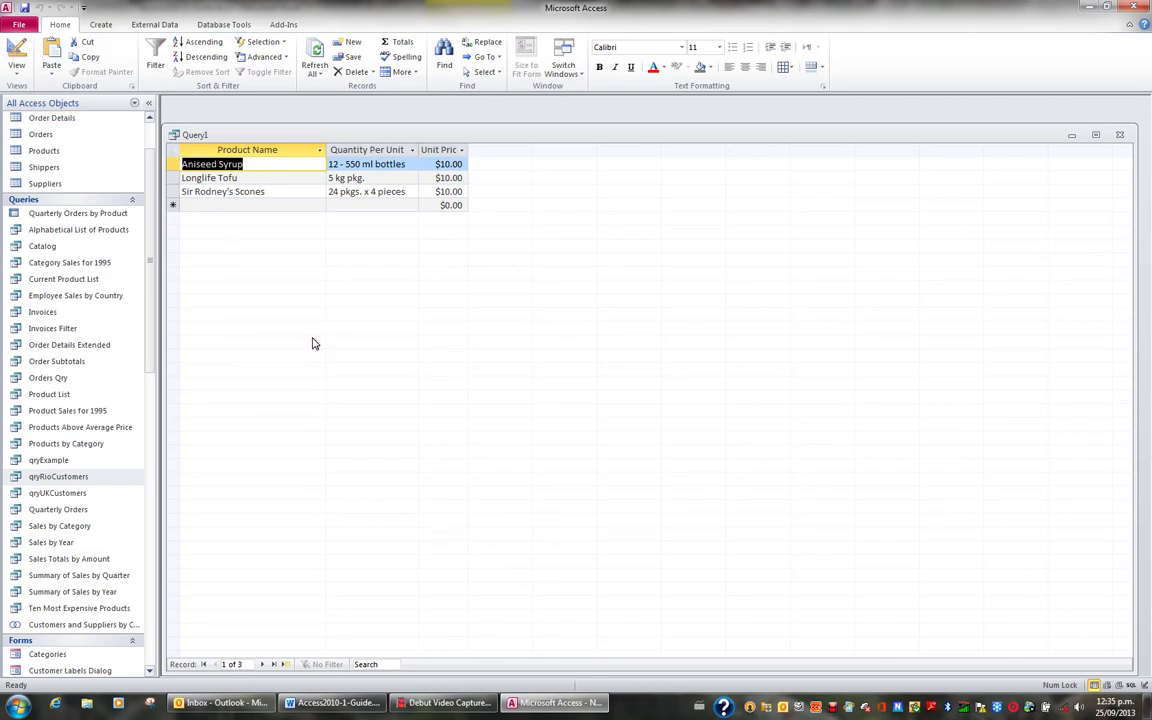
left_click(15, 55)
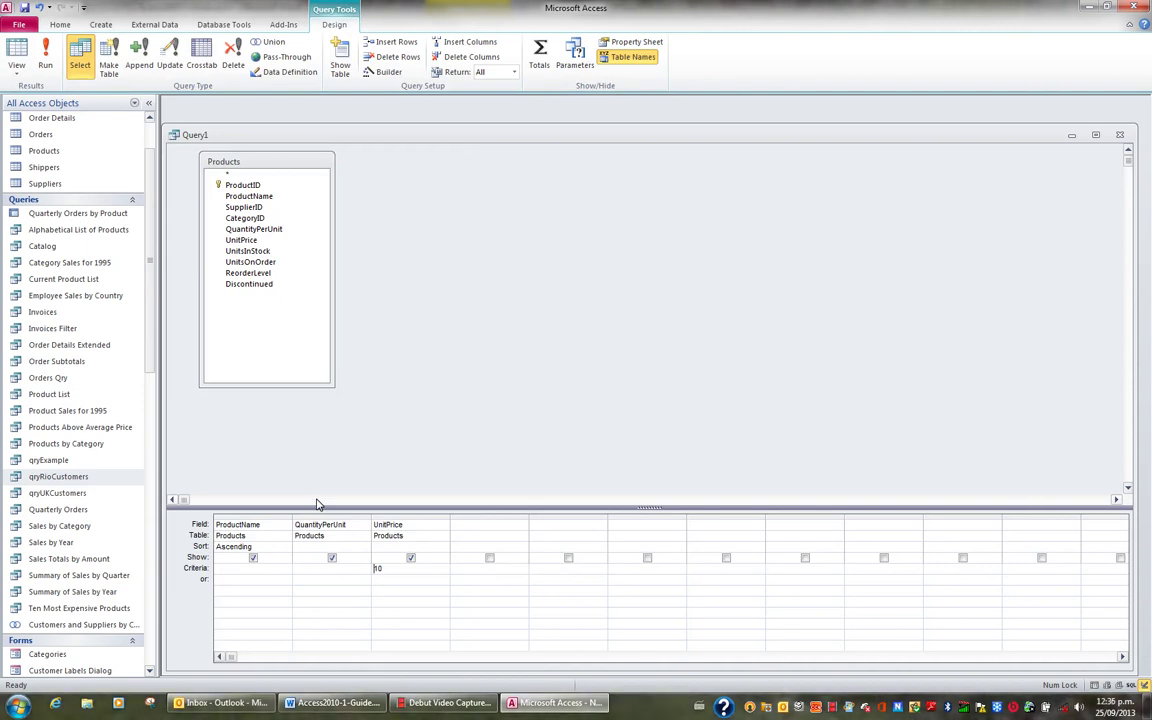
- Change the UnitPrice criterion to >100 and view the two matching products
key("Delete")
type(">100")
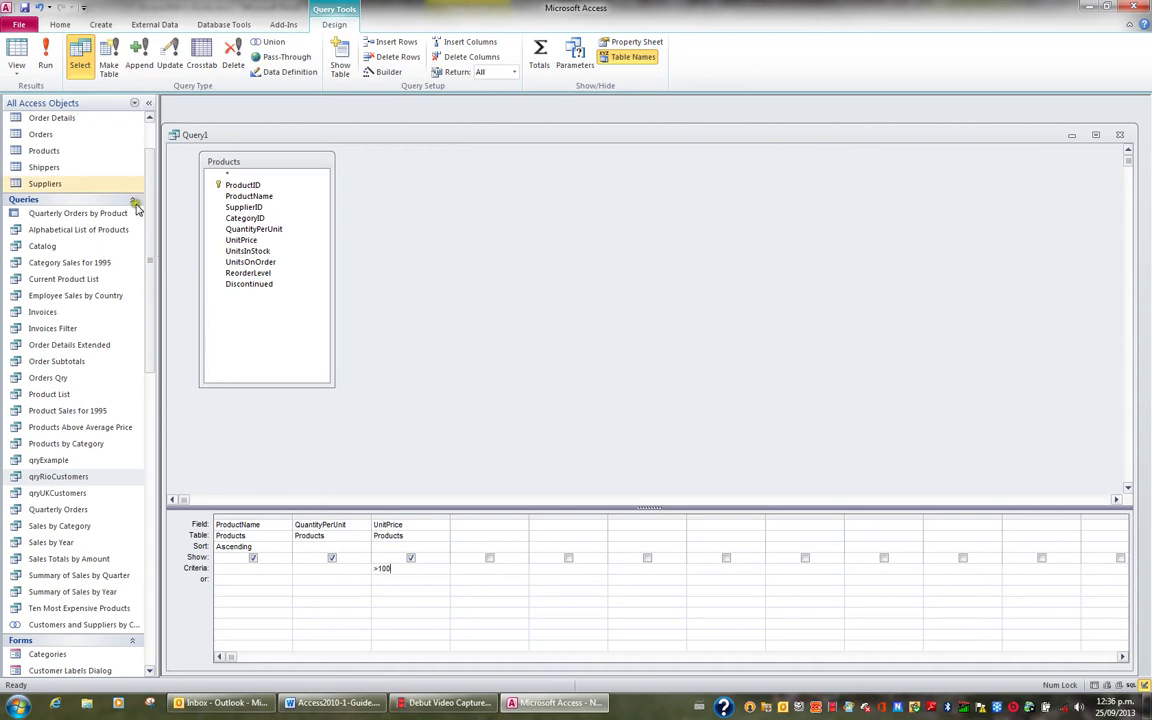
left_click(18, 56)
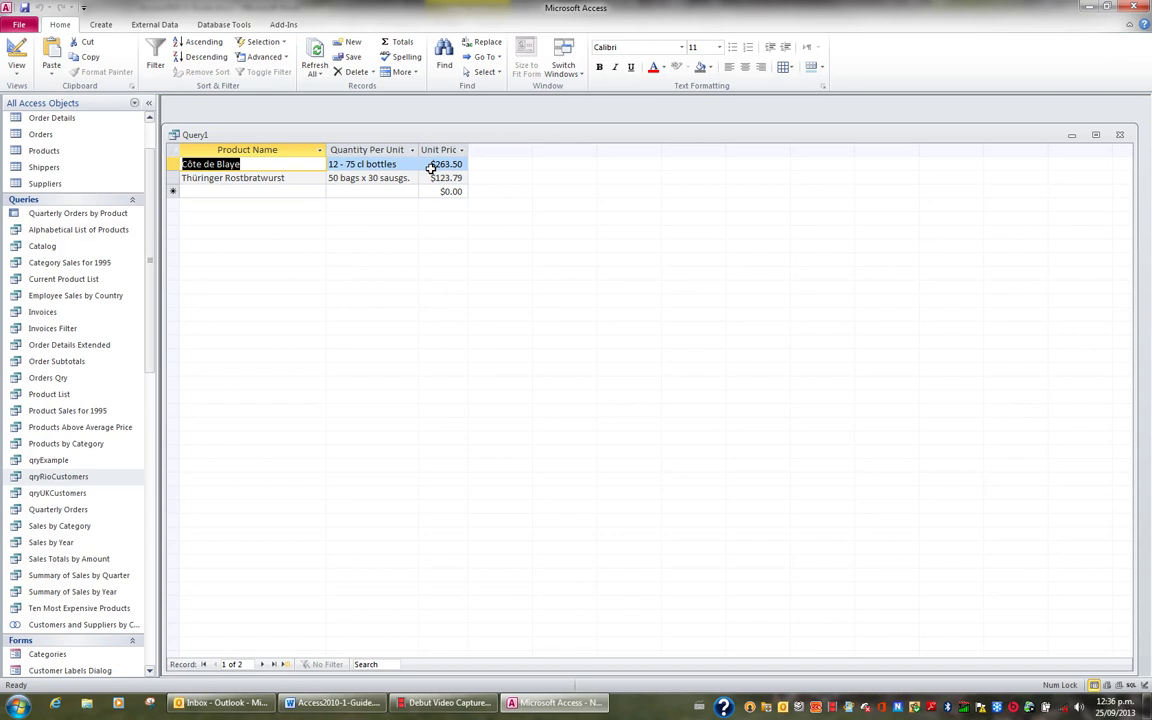
left_click(17, 55)
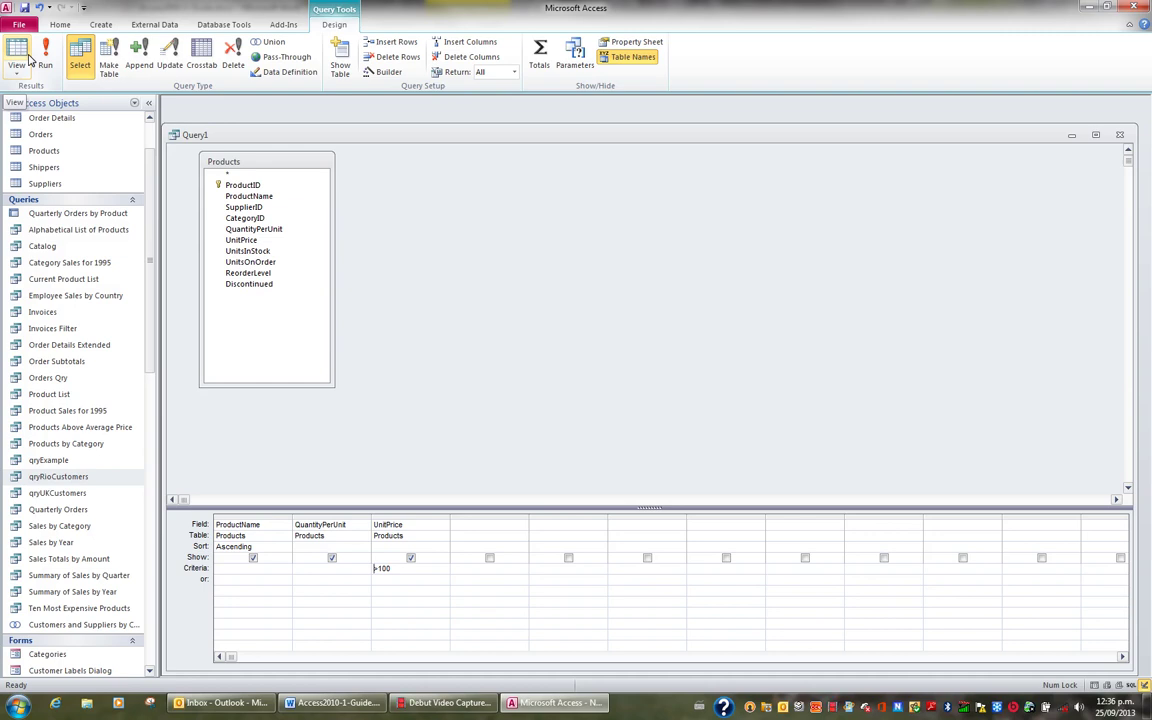
- Set the UnitPrice criterion to >=25 and run it, which lists 29 products starting with Alice Mutton
key("Delete")
key("Delete")
key("Delete")
key("Delete")
type(">=25")
left_click(376, 569)
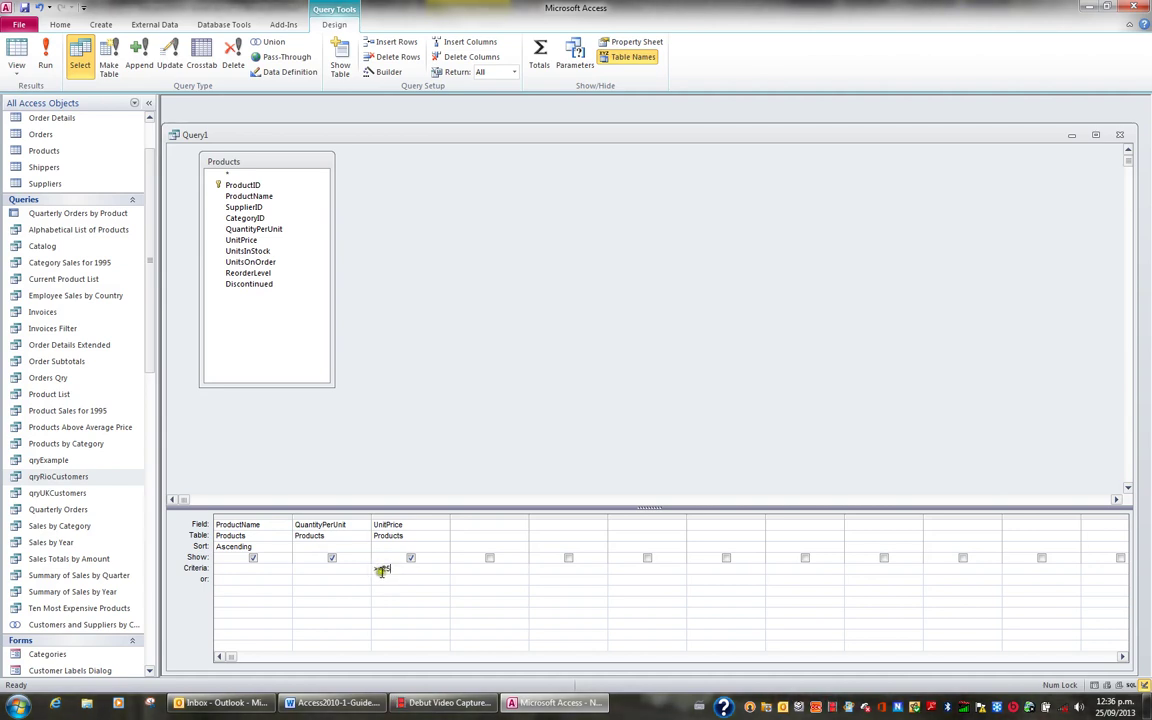
left_click(17, 50)
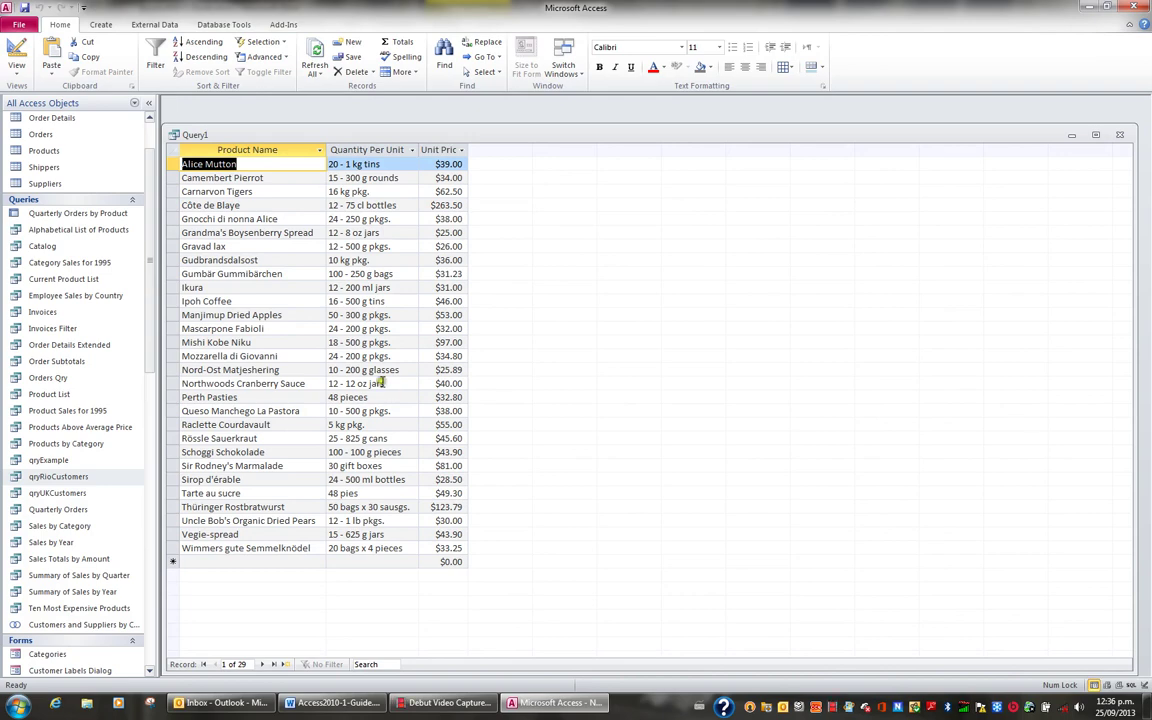
left_click(16, 55)
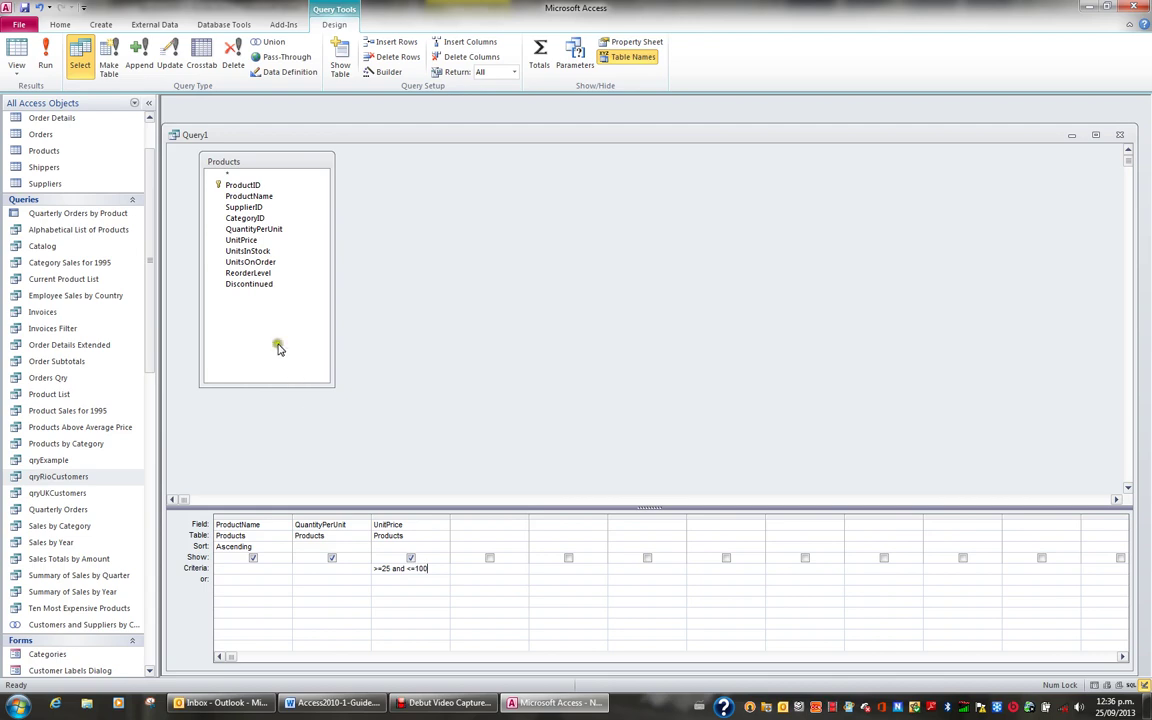
left_click(16, 52)
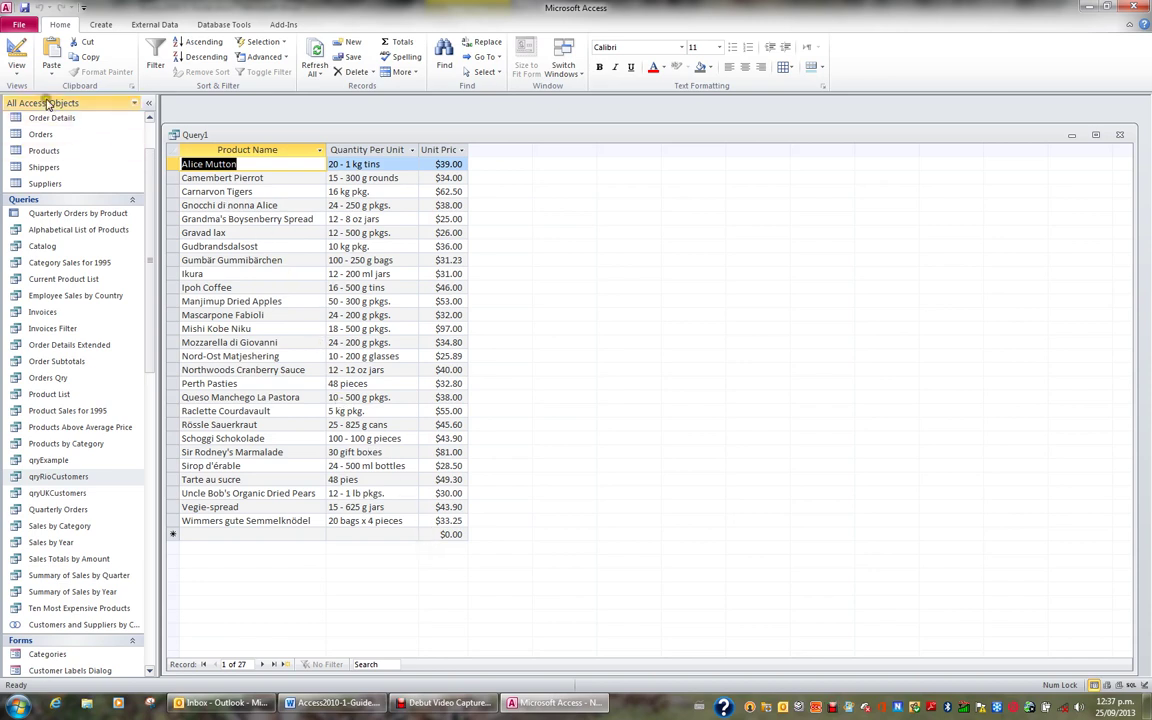
left_click(17, 53)
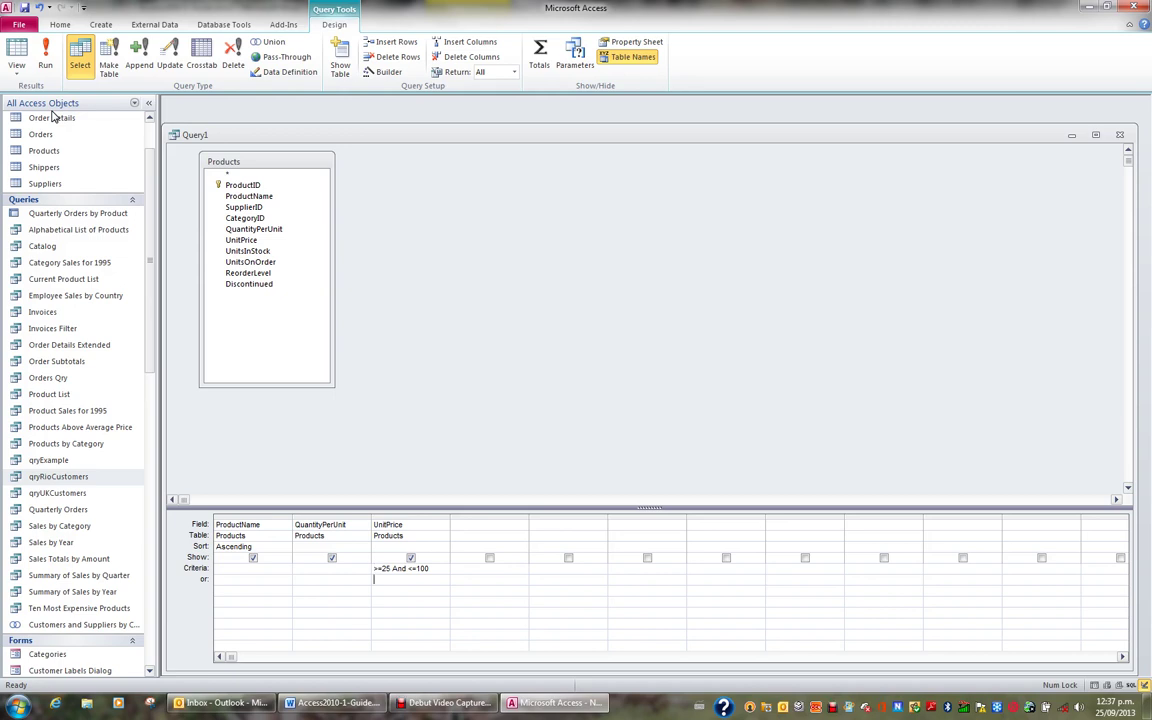
- Replace the price criterion with Between 25 And 100 and confirm the same 27 products
key("shift+End")
type("be")
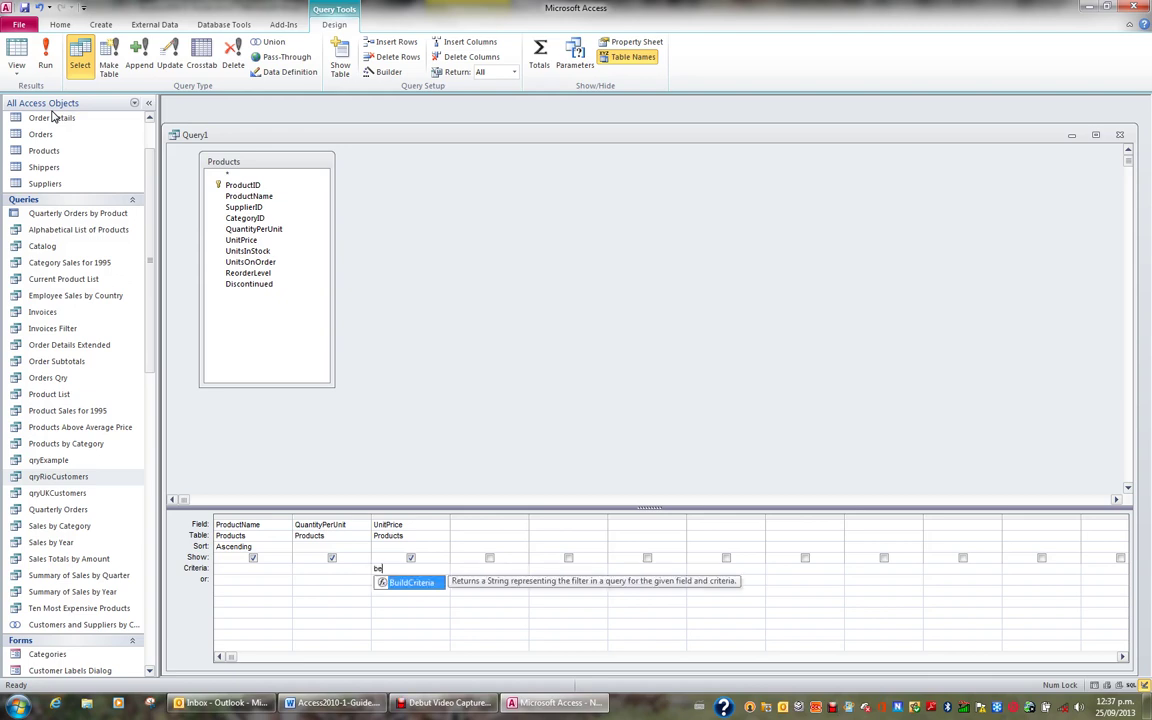
type("tween 25 and 100")
key("Return")
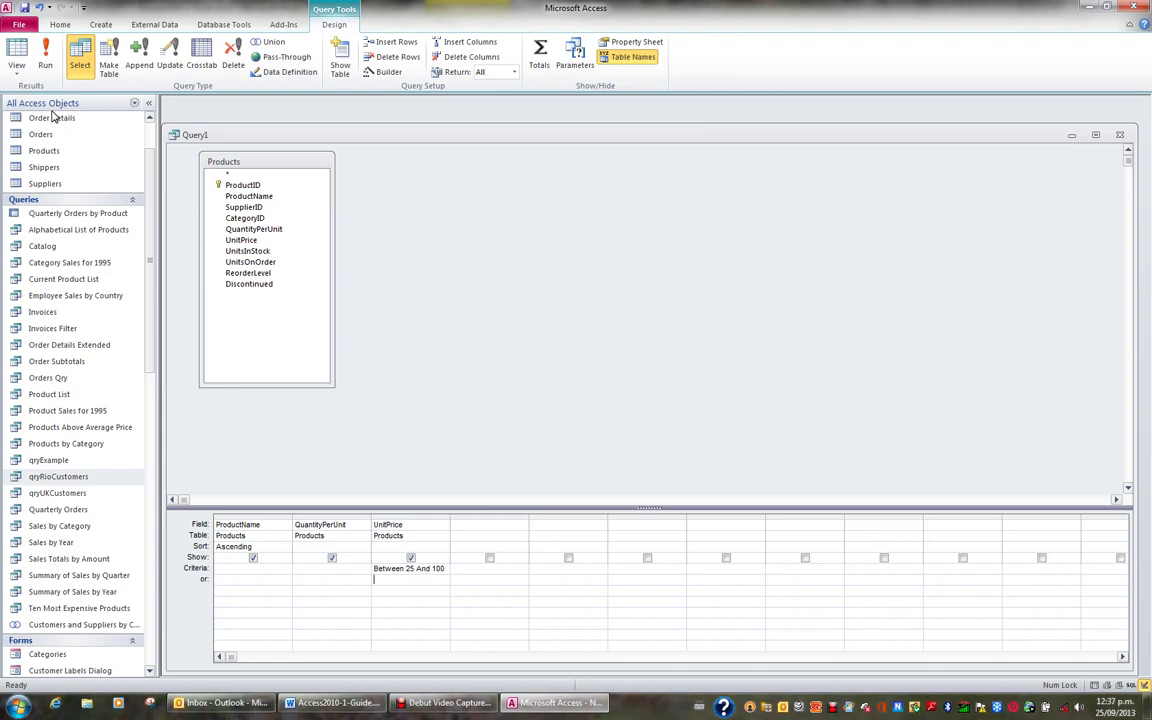
left_click(16, 55)
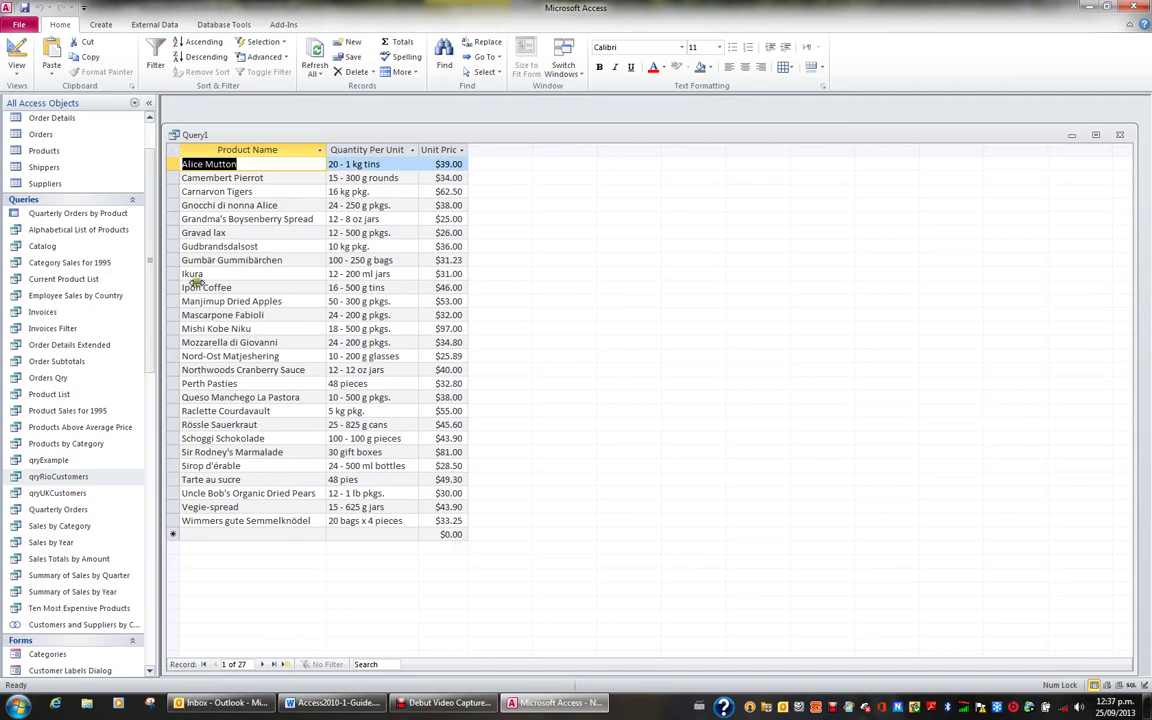
left_click(16, 55)
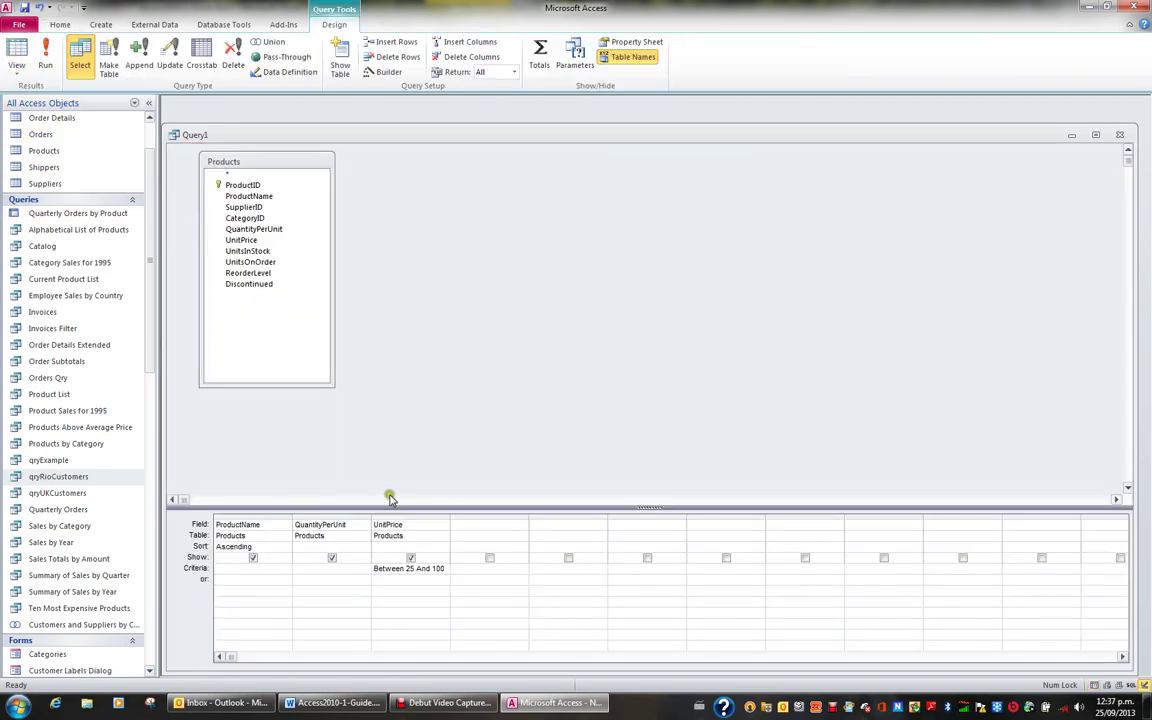
- Re-enter the UnitPrice range >=25 and <=100
key("Up")
type(">=25 and <=1")
key("Down")
- Replace the UnitPrice criterion with <>10 and run the query, which lists 74 products
key("Up")
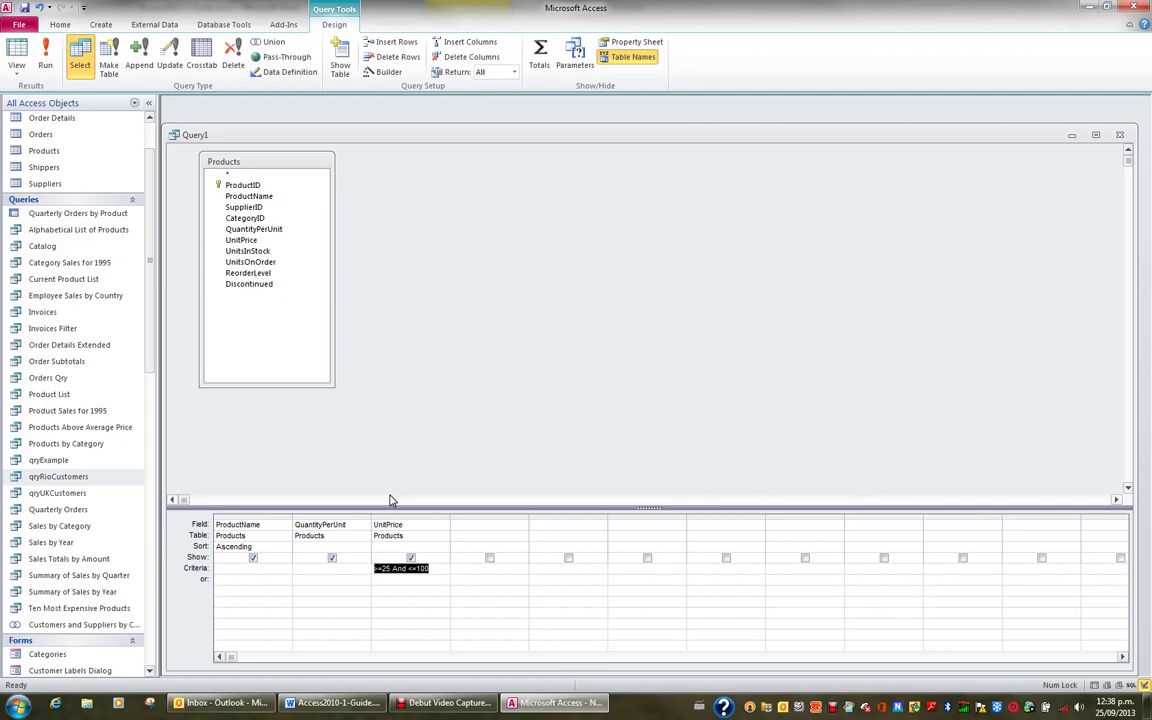
type("<")
type("0")
key("Down")
left_click(20, 50)
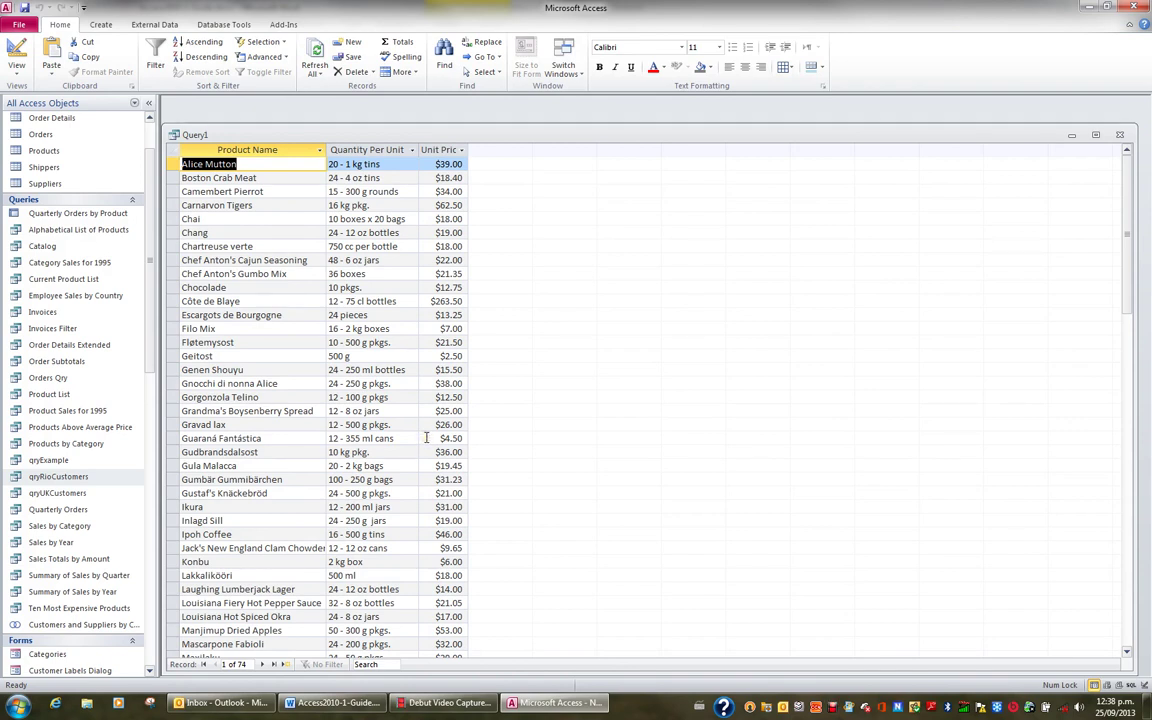
- Rewrite the UnitPrice criterion as Not 10 and confirm the same 74 products
left_click(16, 53)
key("Up")
type("not 10")
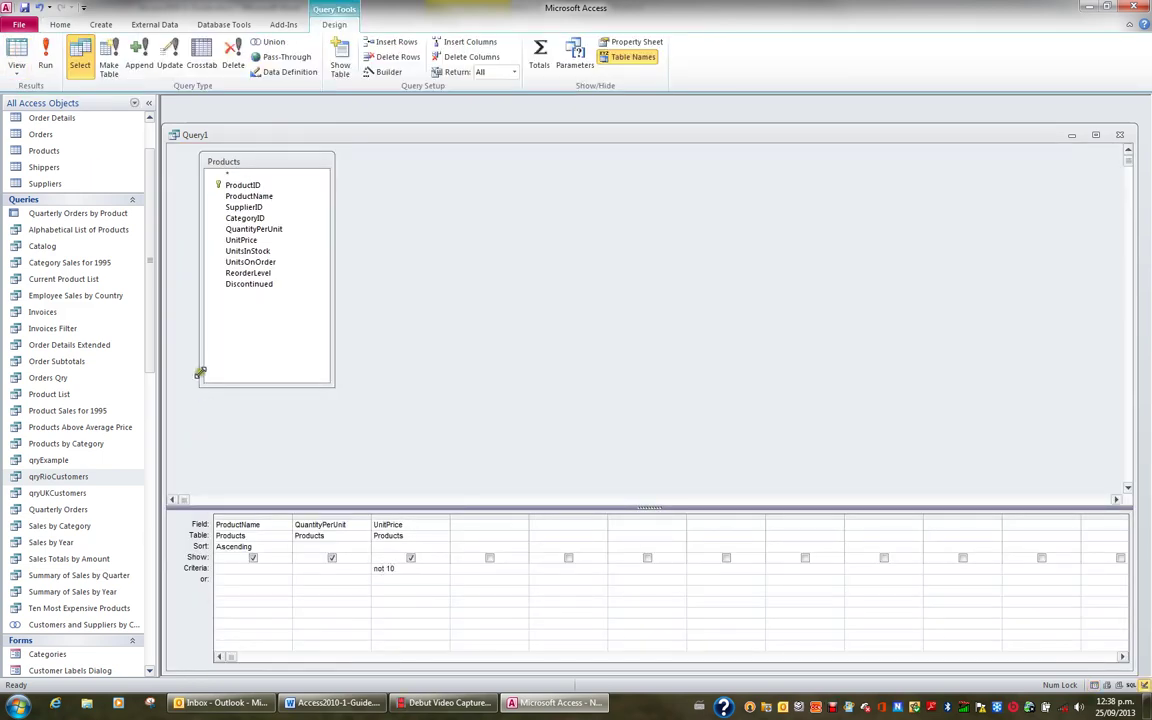
left_click(16, 53)
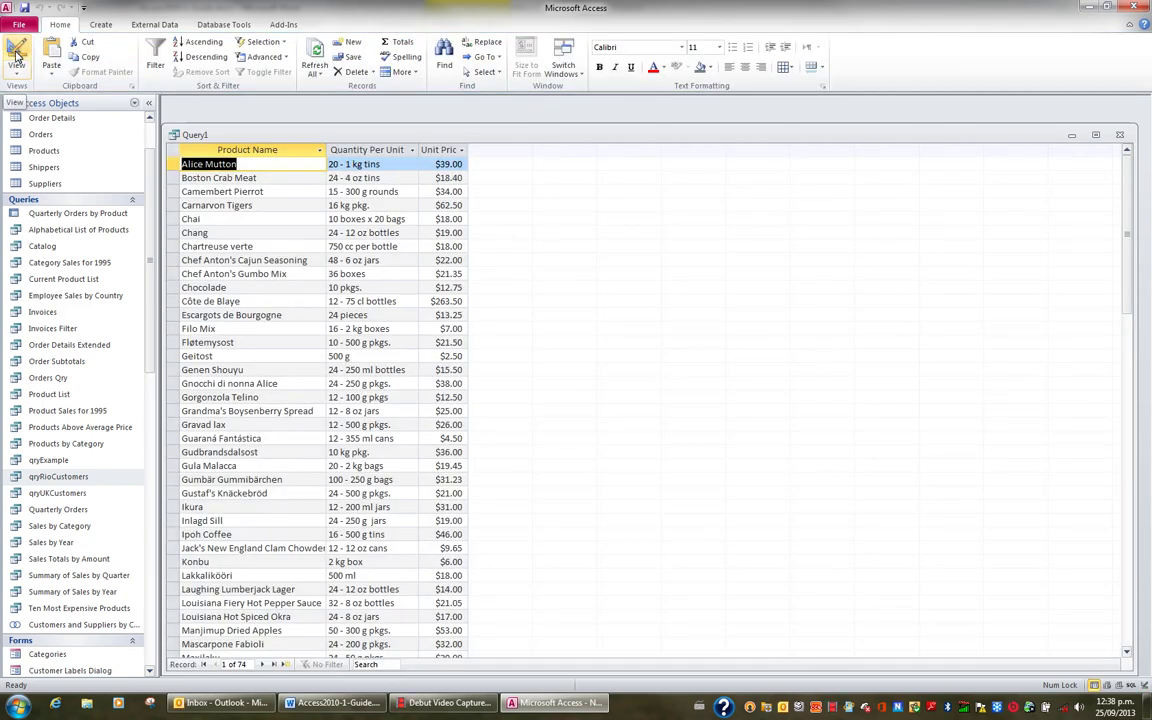
left_click(16, 53)
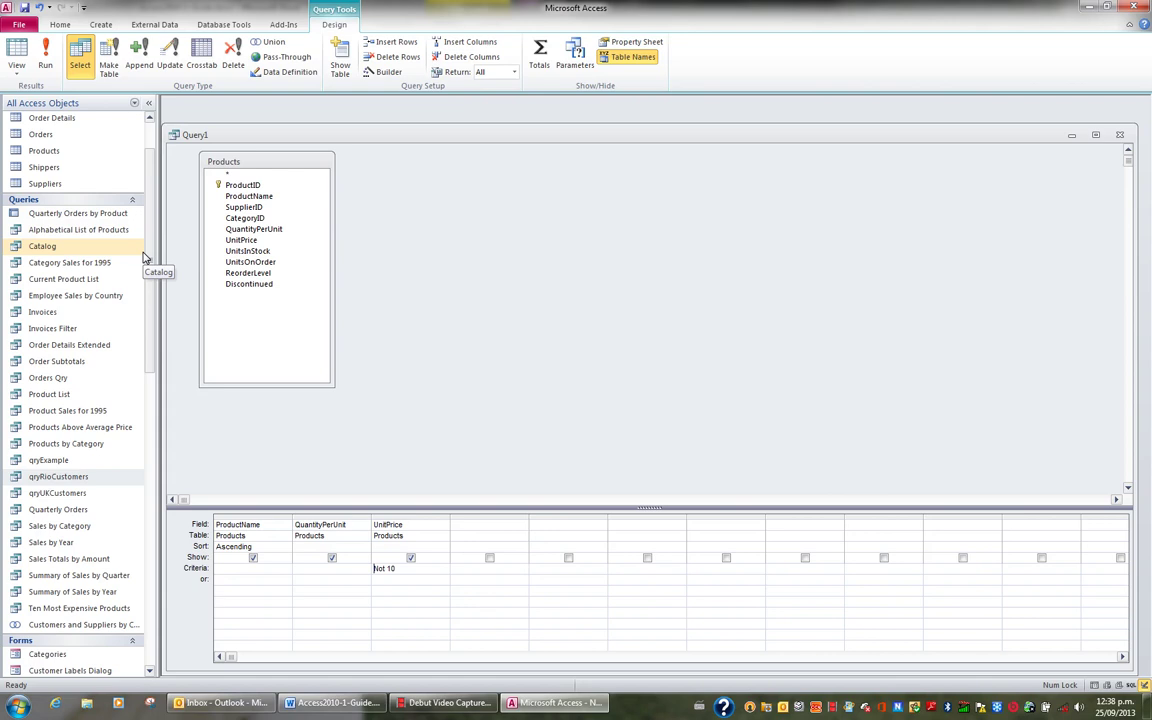
- Change the UnitPrice criterion to the range >=25 and <=100
key("shift+End")
type(">=25 and <")
key("Up")
- Add the ProductName criterion s* and run it, which leaves three products
key("Left")
type("s*")
key("Down")
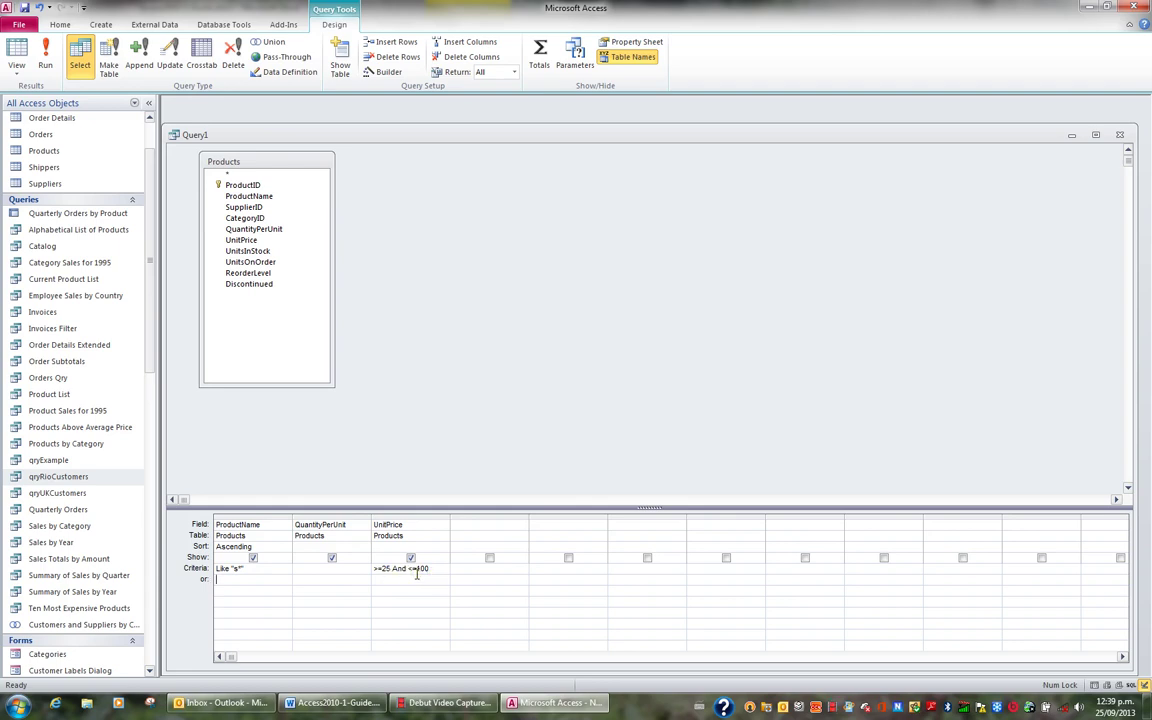
left_click(17, 55)
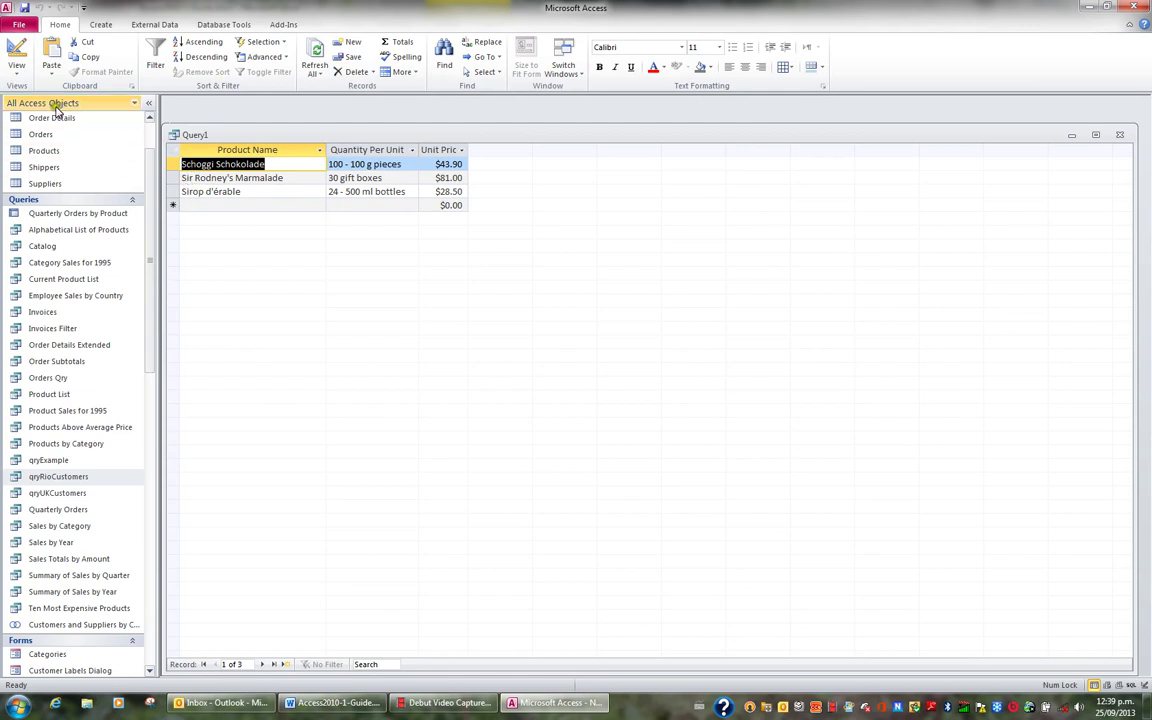
- Add an or-row with r* and price >=25 and <=100, which gives five products
left_click(16, 50)
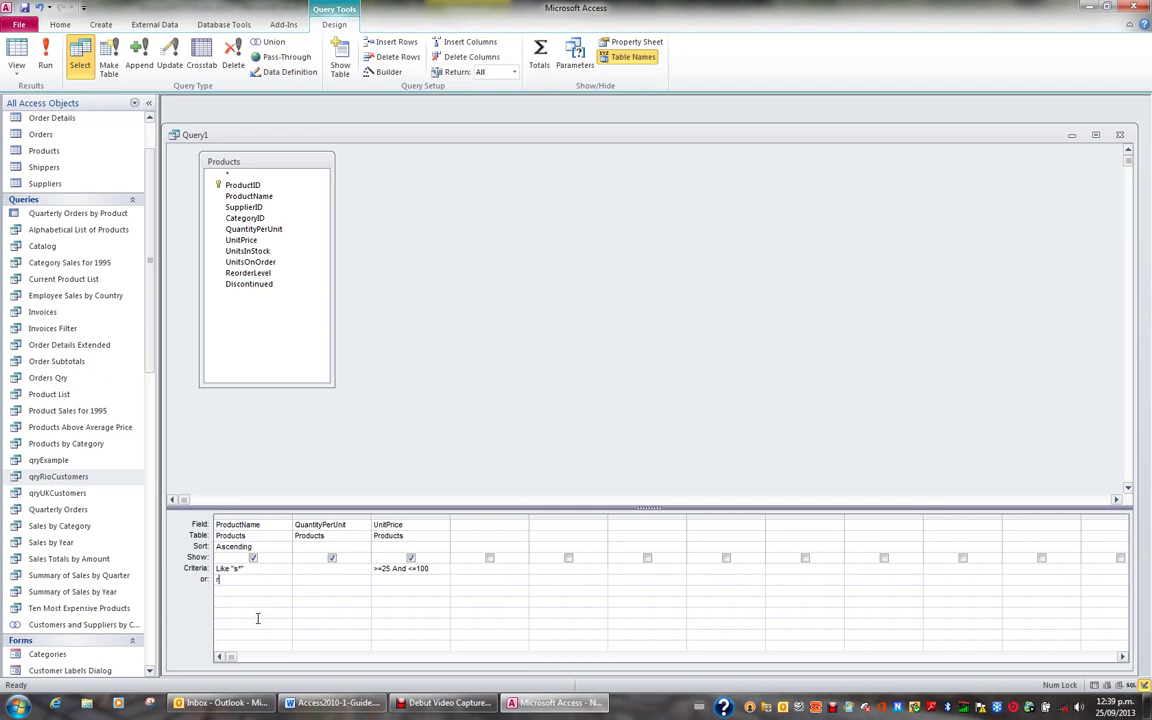
key("Escape")
key("Tab")
type(">=25 and <=100")
key("Down")
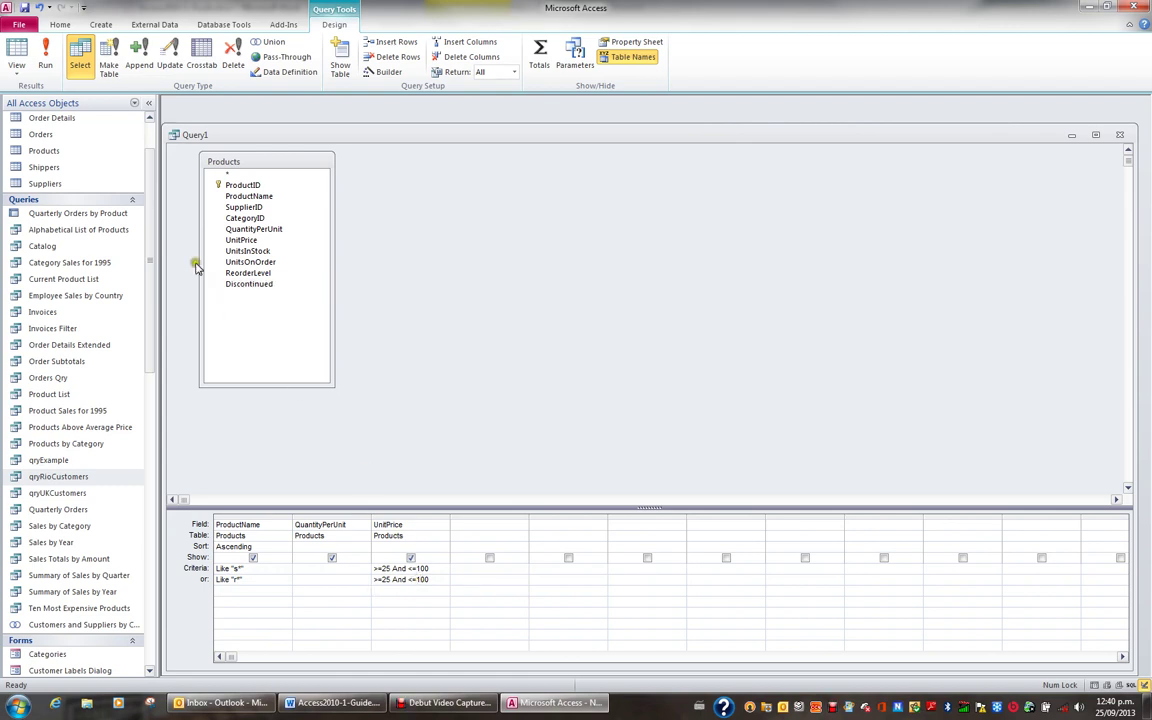
left_click(18, 55)
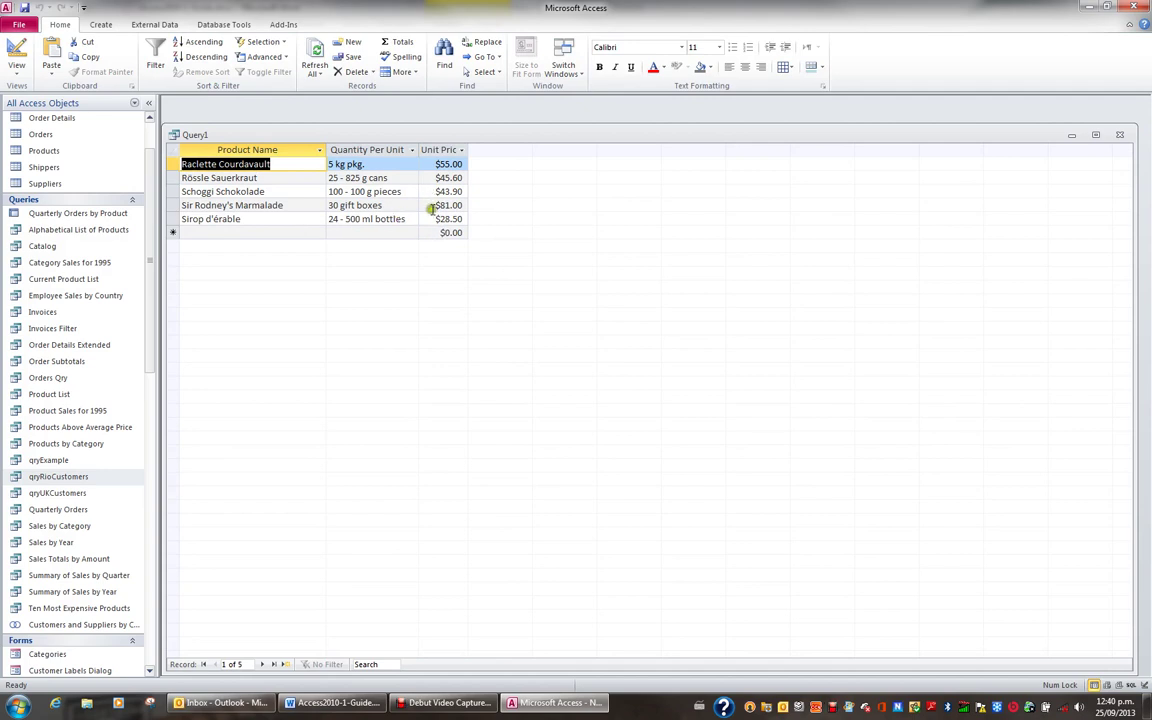
- Add a third criteria row, name Like "a*" with price >=10 And <=150, returning seven products
left_click(16, 55)
left_click(240, 591)
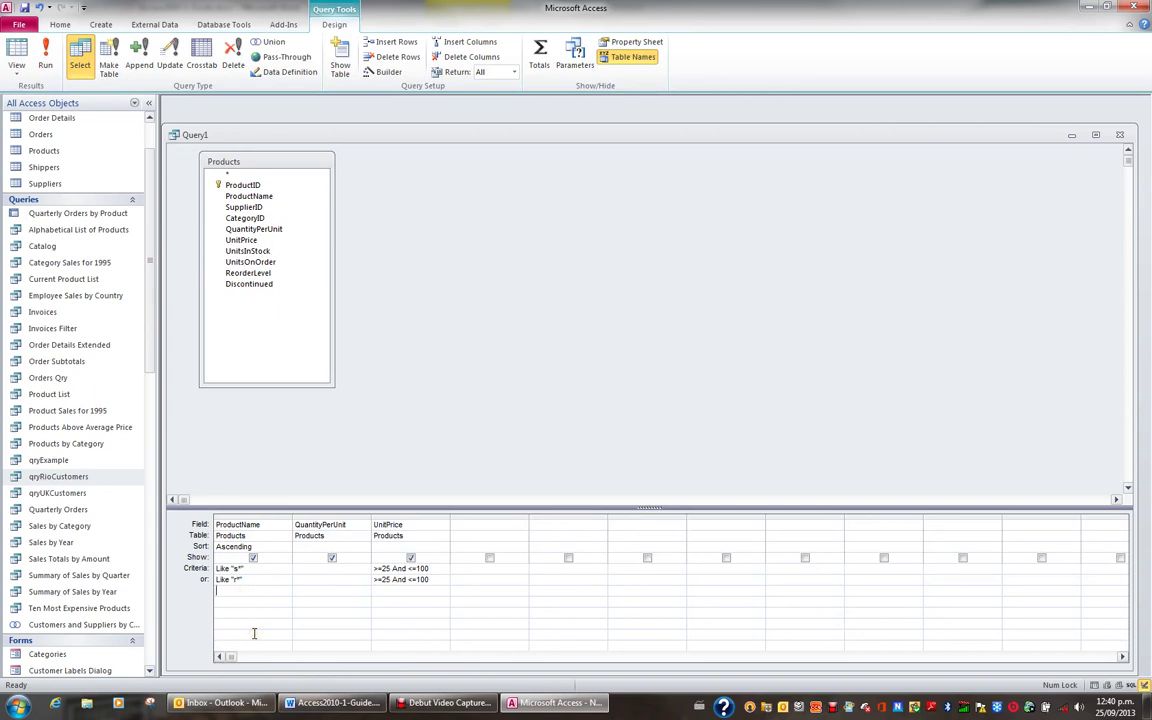
type("a*")
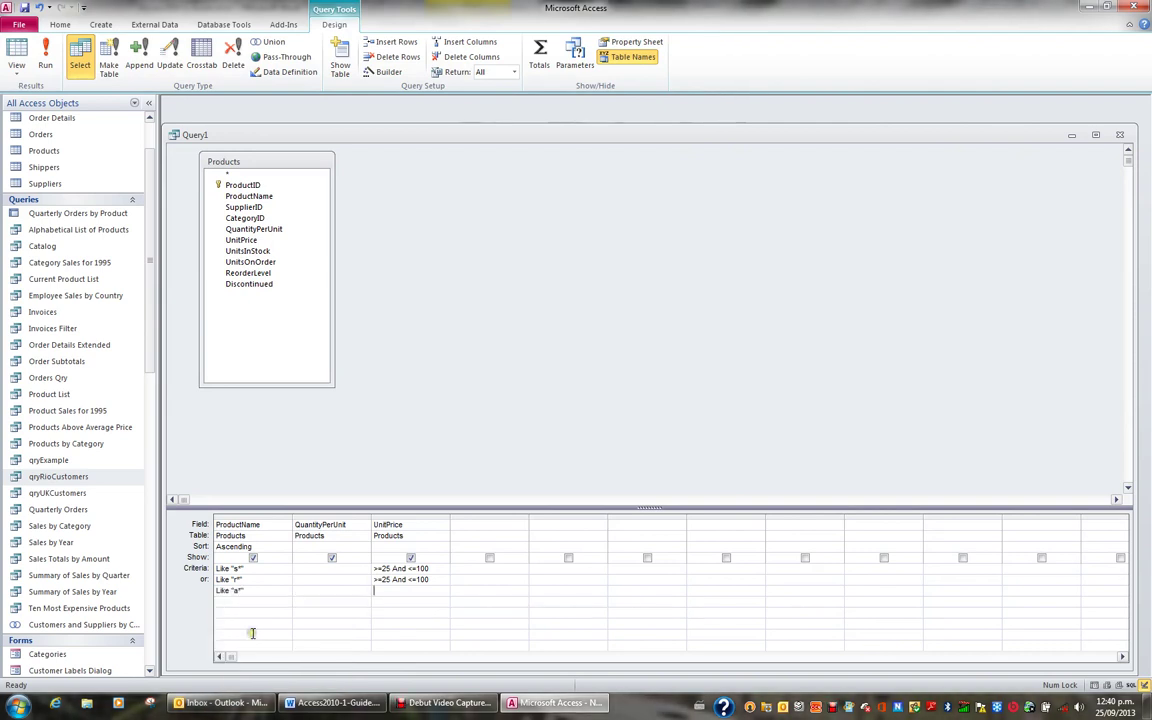
type(">=10 and <=150")
key("Down")
left_click(16, 55)
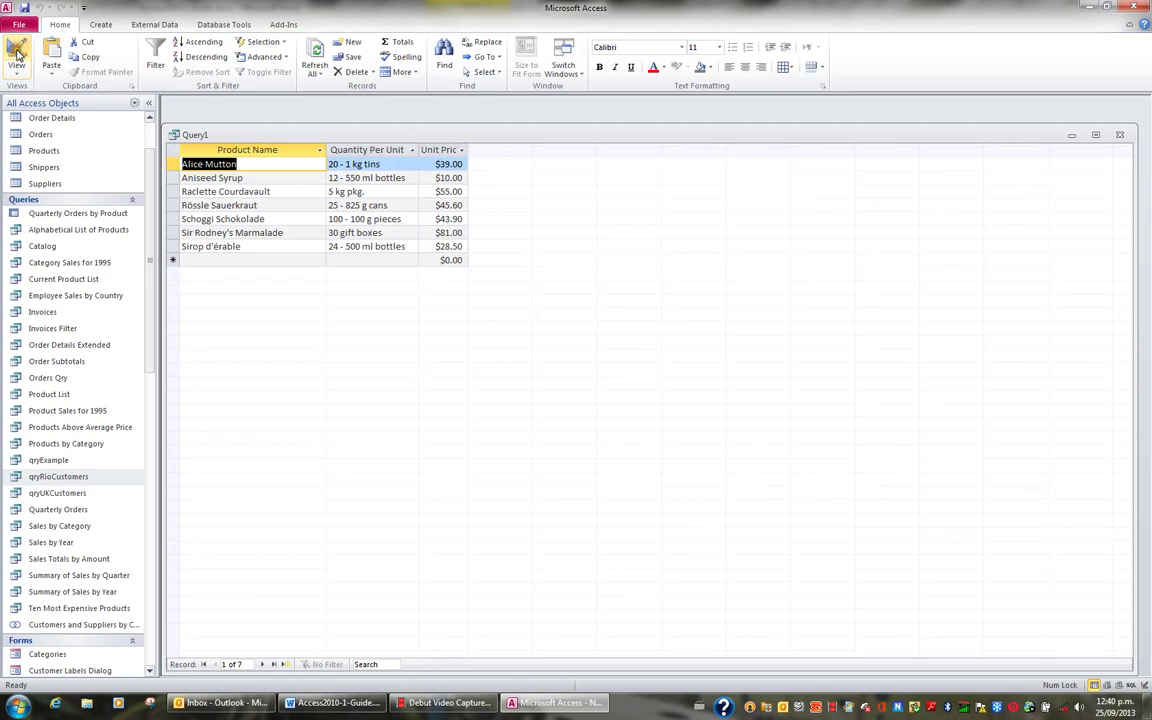